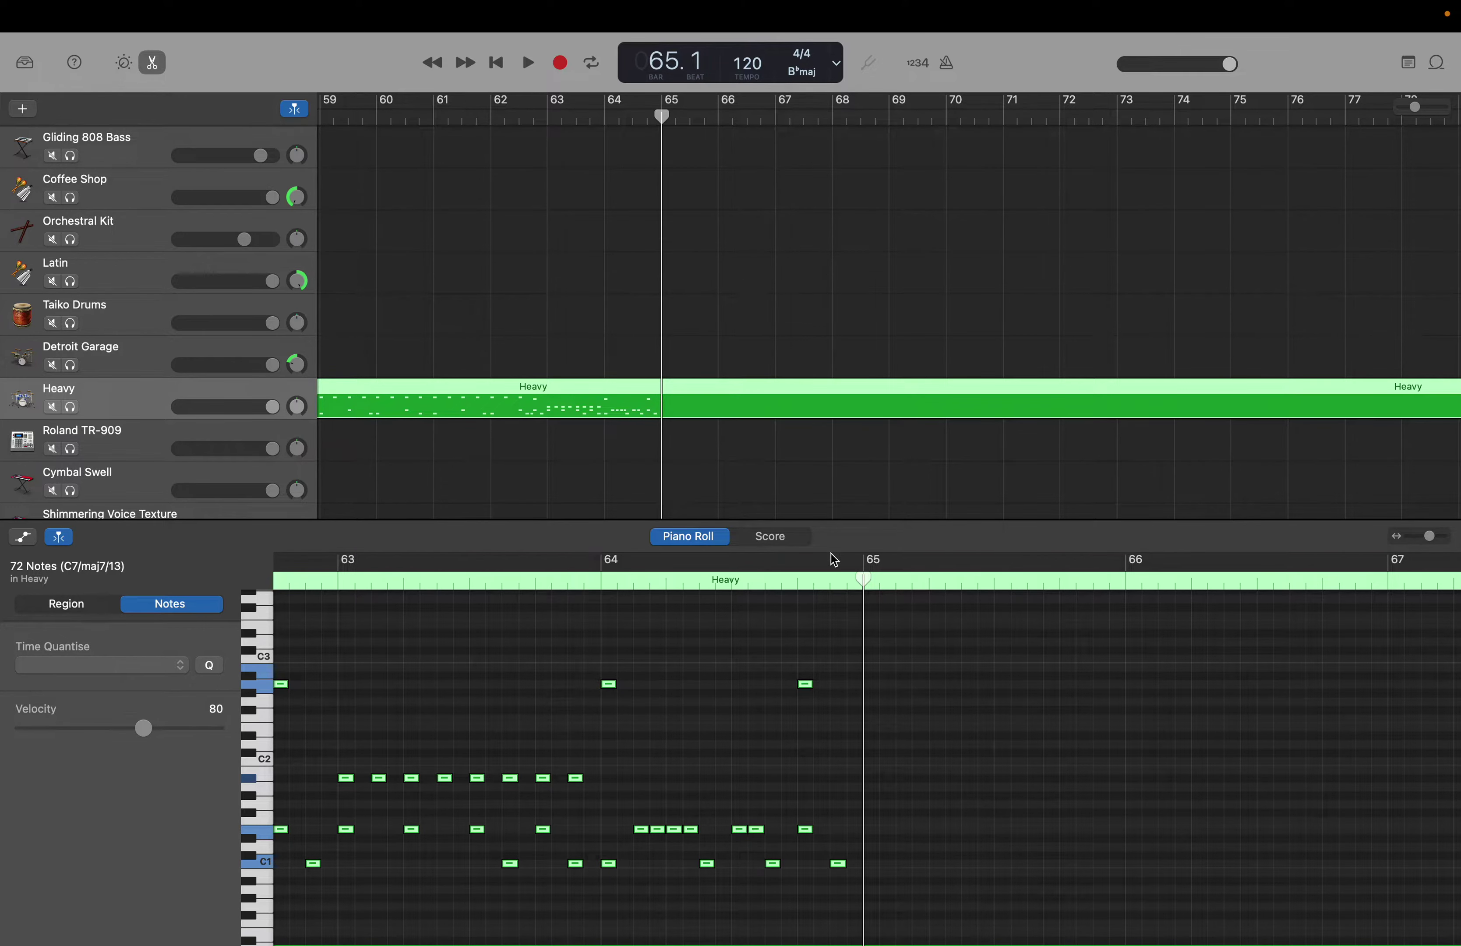
Create an A2 note at the start of bar 65, shorten it to a sixteenth, and add a matching C1 note beneath it
right_click(873, 689)
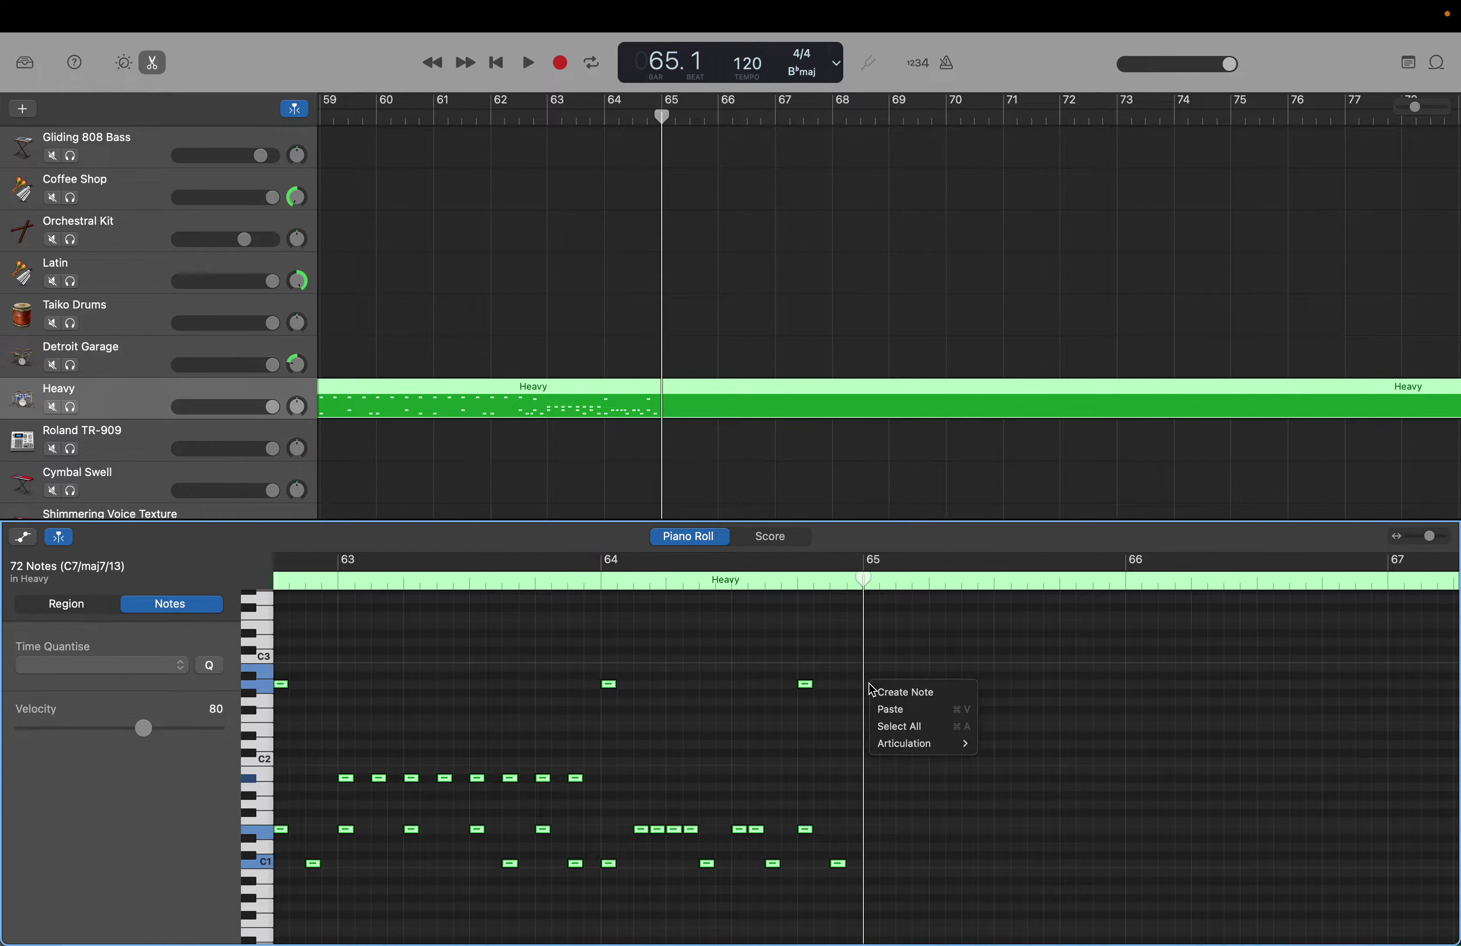
click(903, 691)
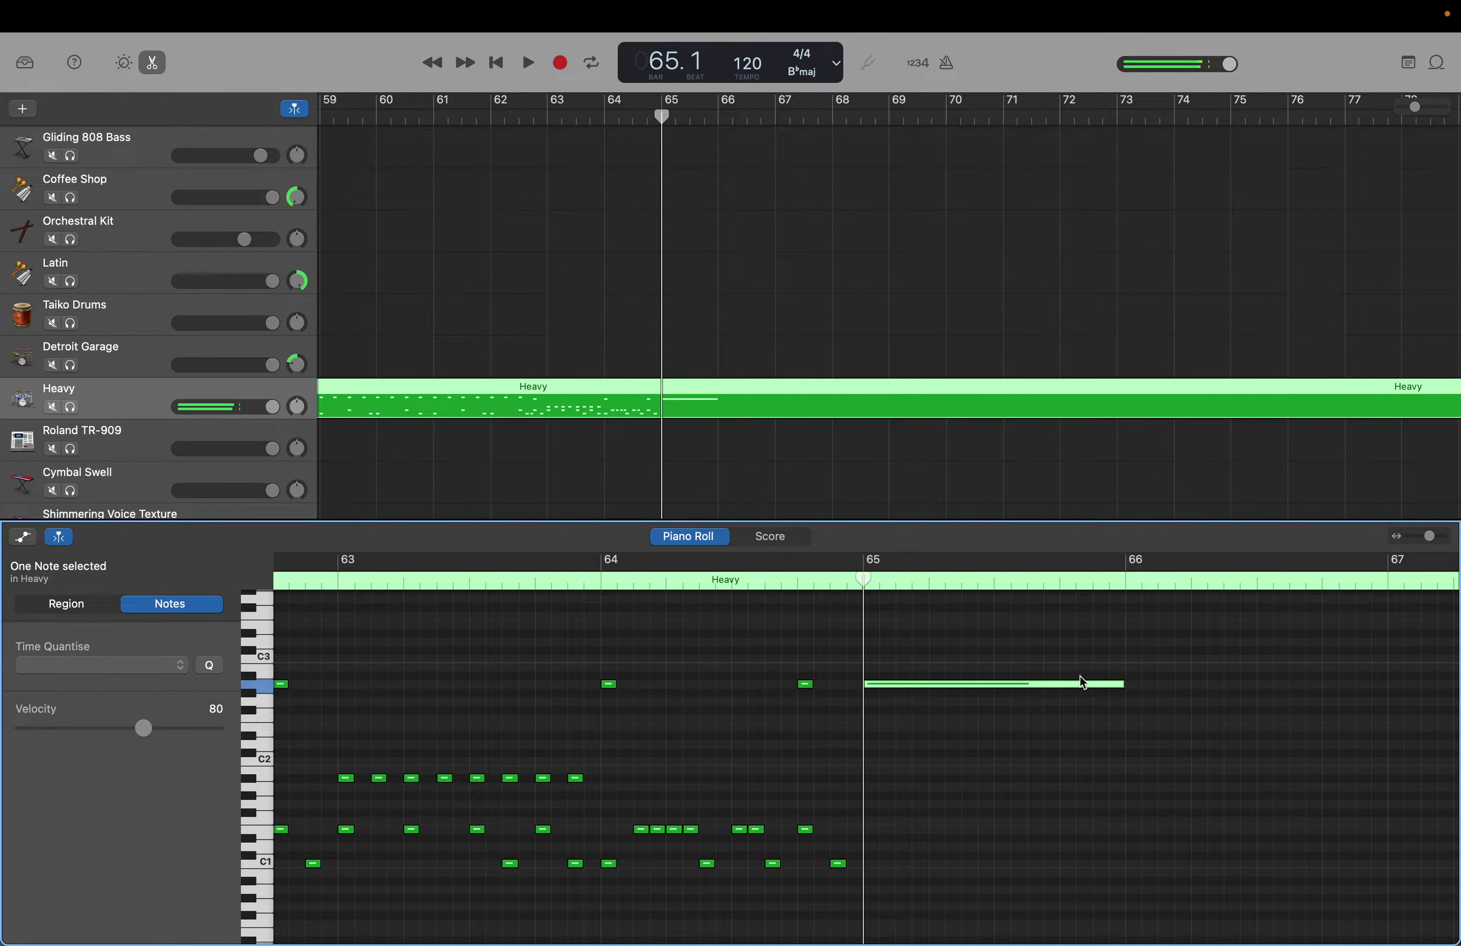
click(1122, 684)
drag(1122, 684, 874, 688)
right_click(875, 867)
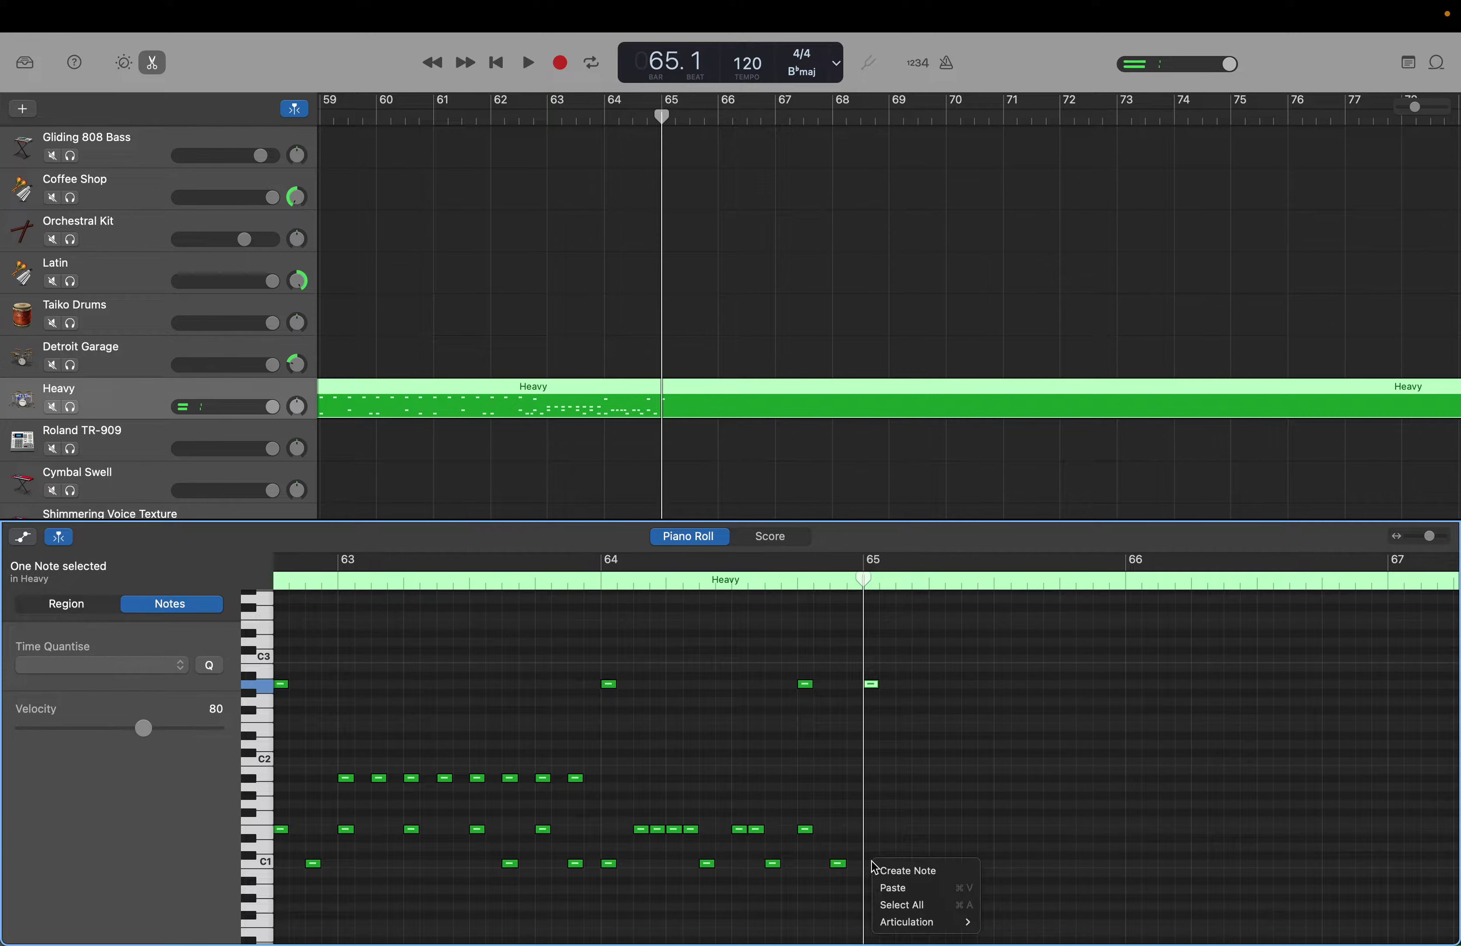
click(903, 871)
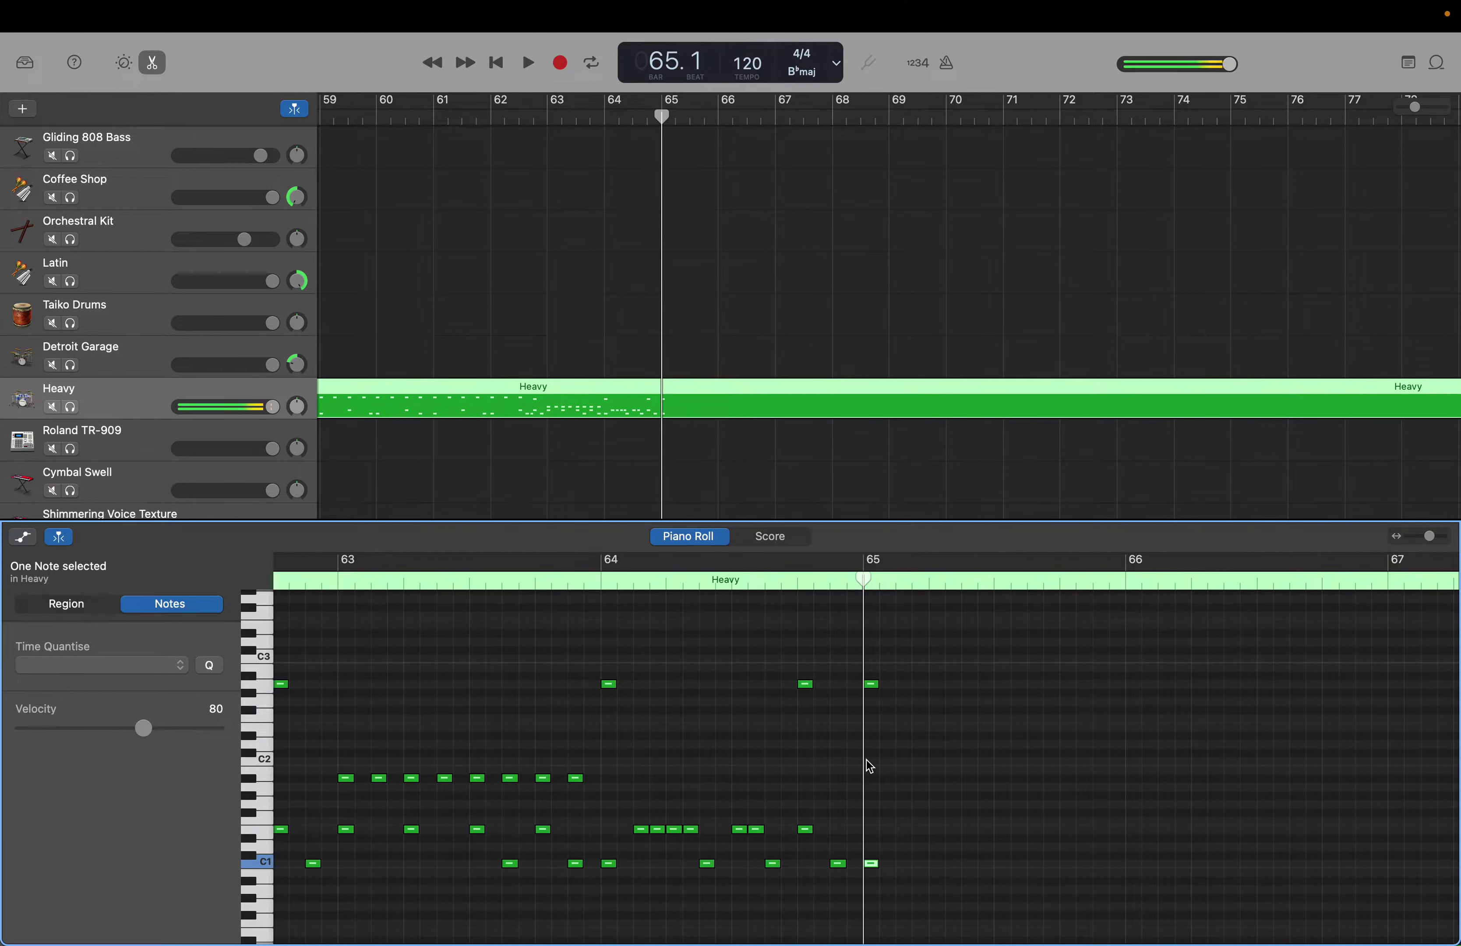
click(889, 707)
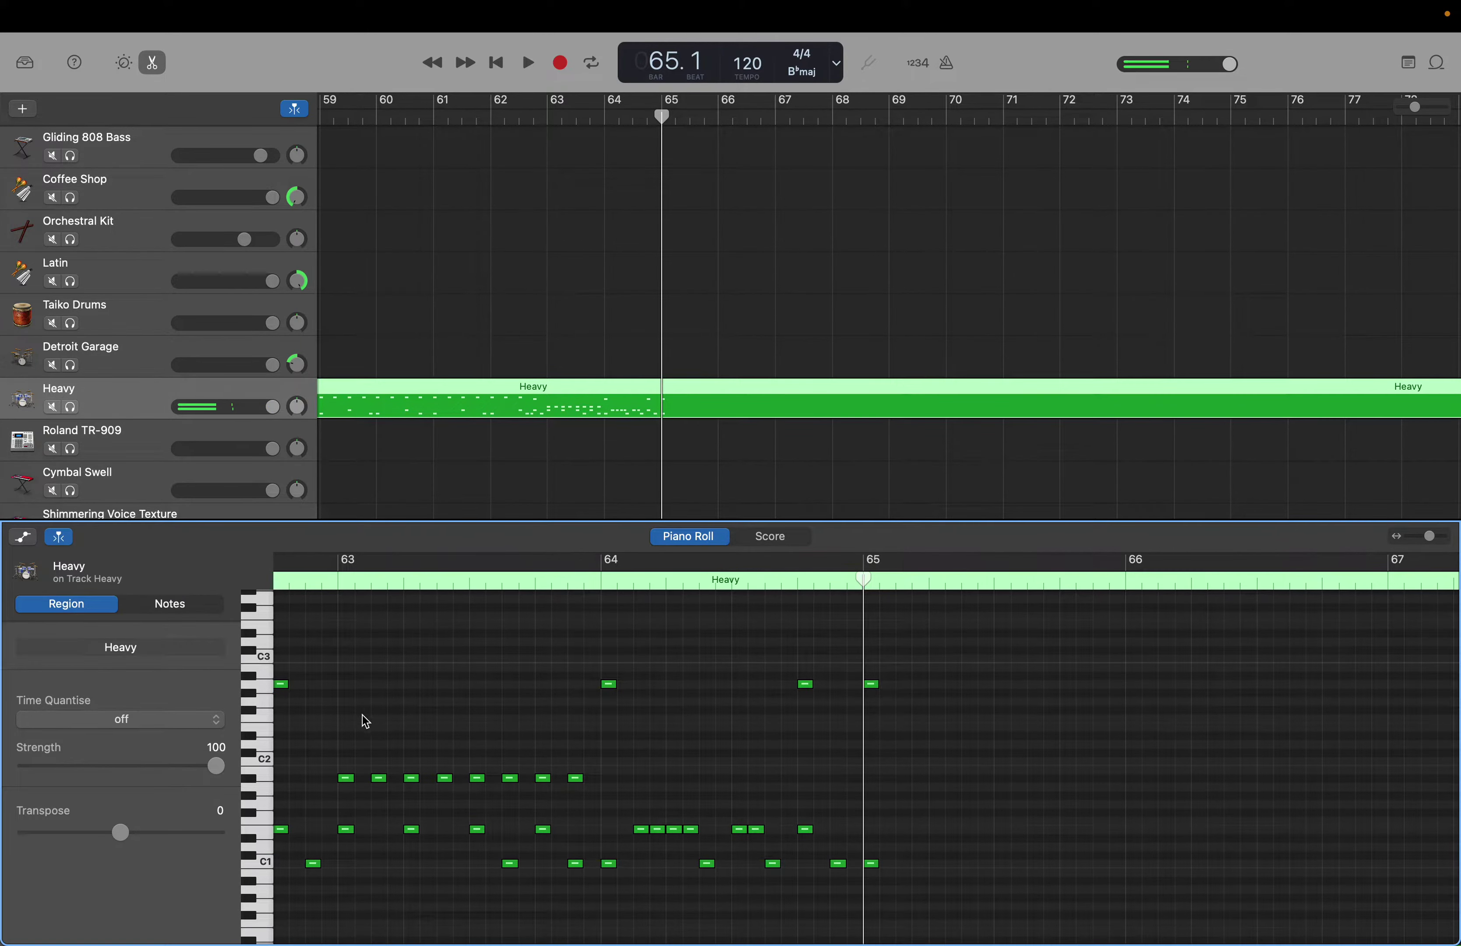
Audition the drum sounds near B2, add B2 notes on the third and fourth sixteenths of bar 65, and an E1 note on beat 2
click(261, 674)
click(263, 704)
click(258, 671)
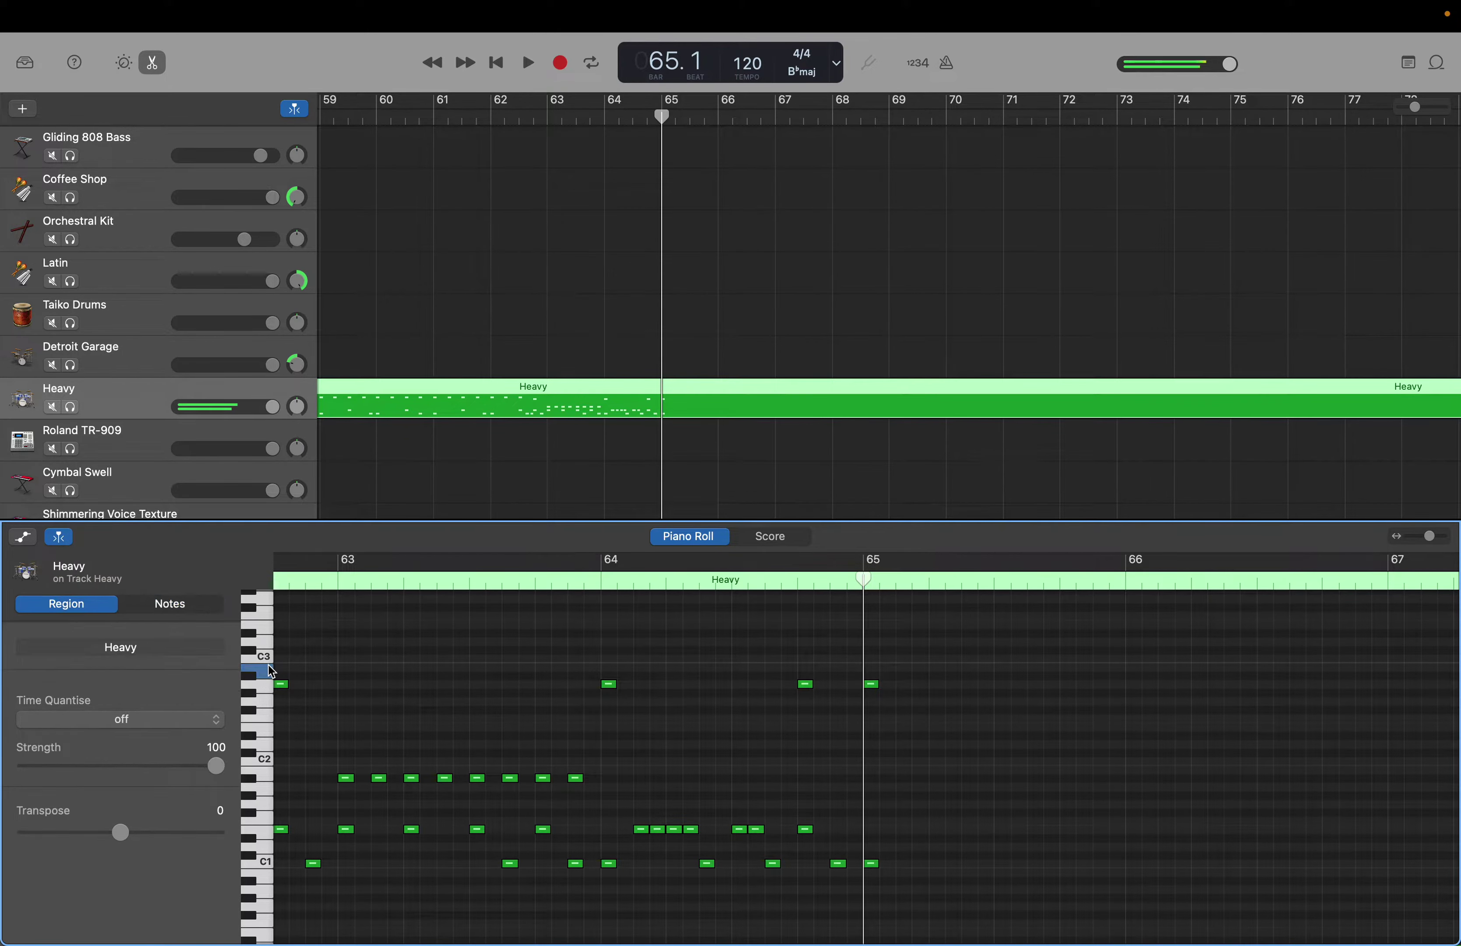
right_click(903, 675)
click(918, 678)
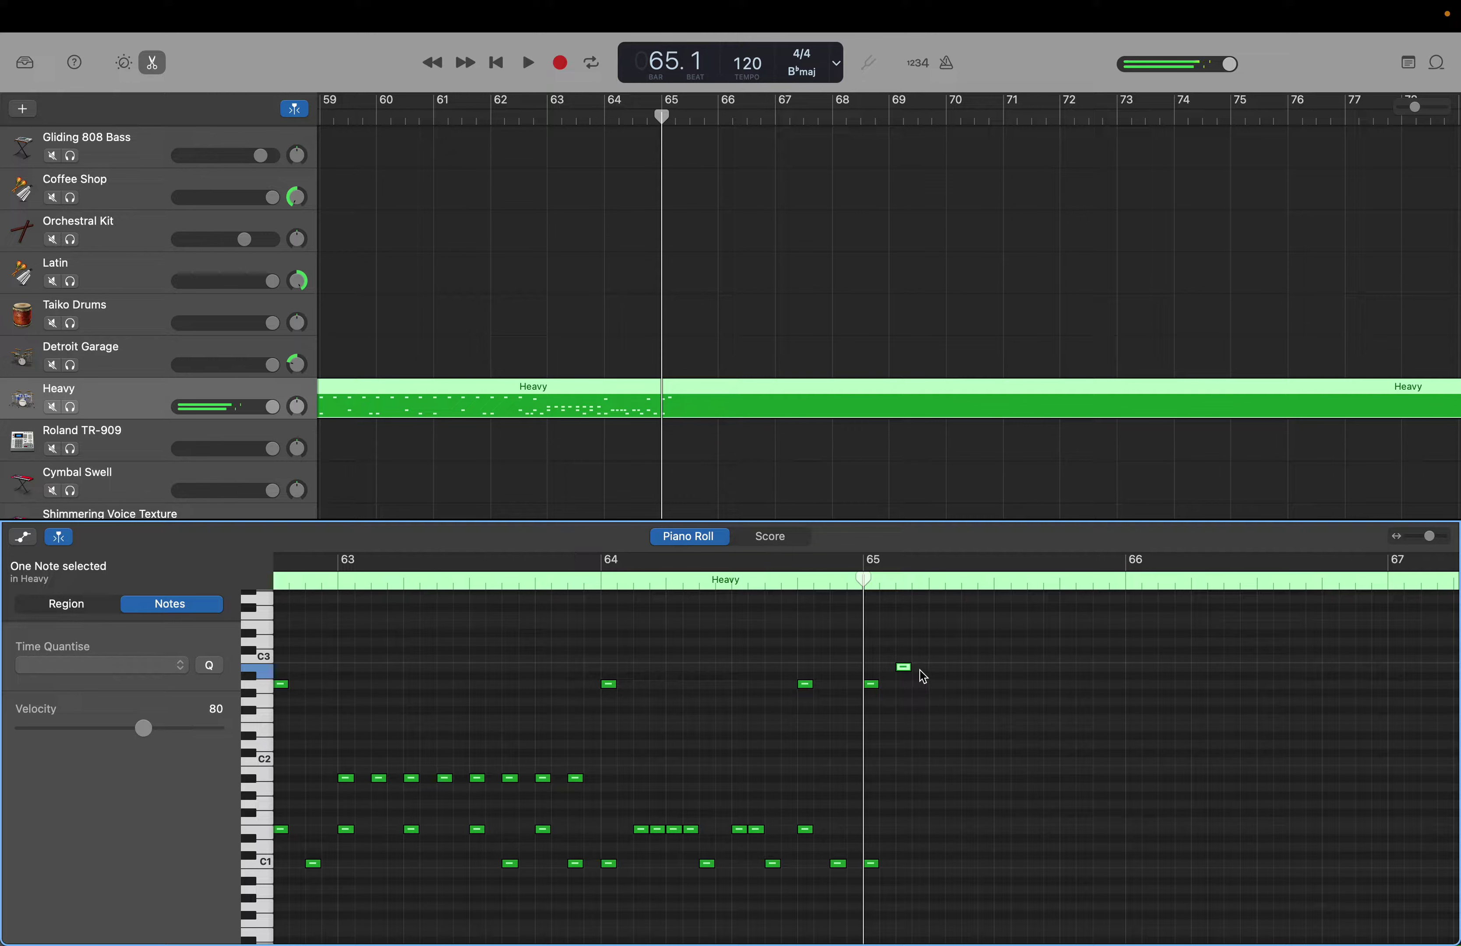
right_click(923, 675)
click(940, 677)
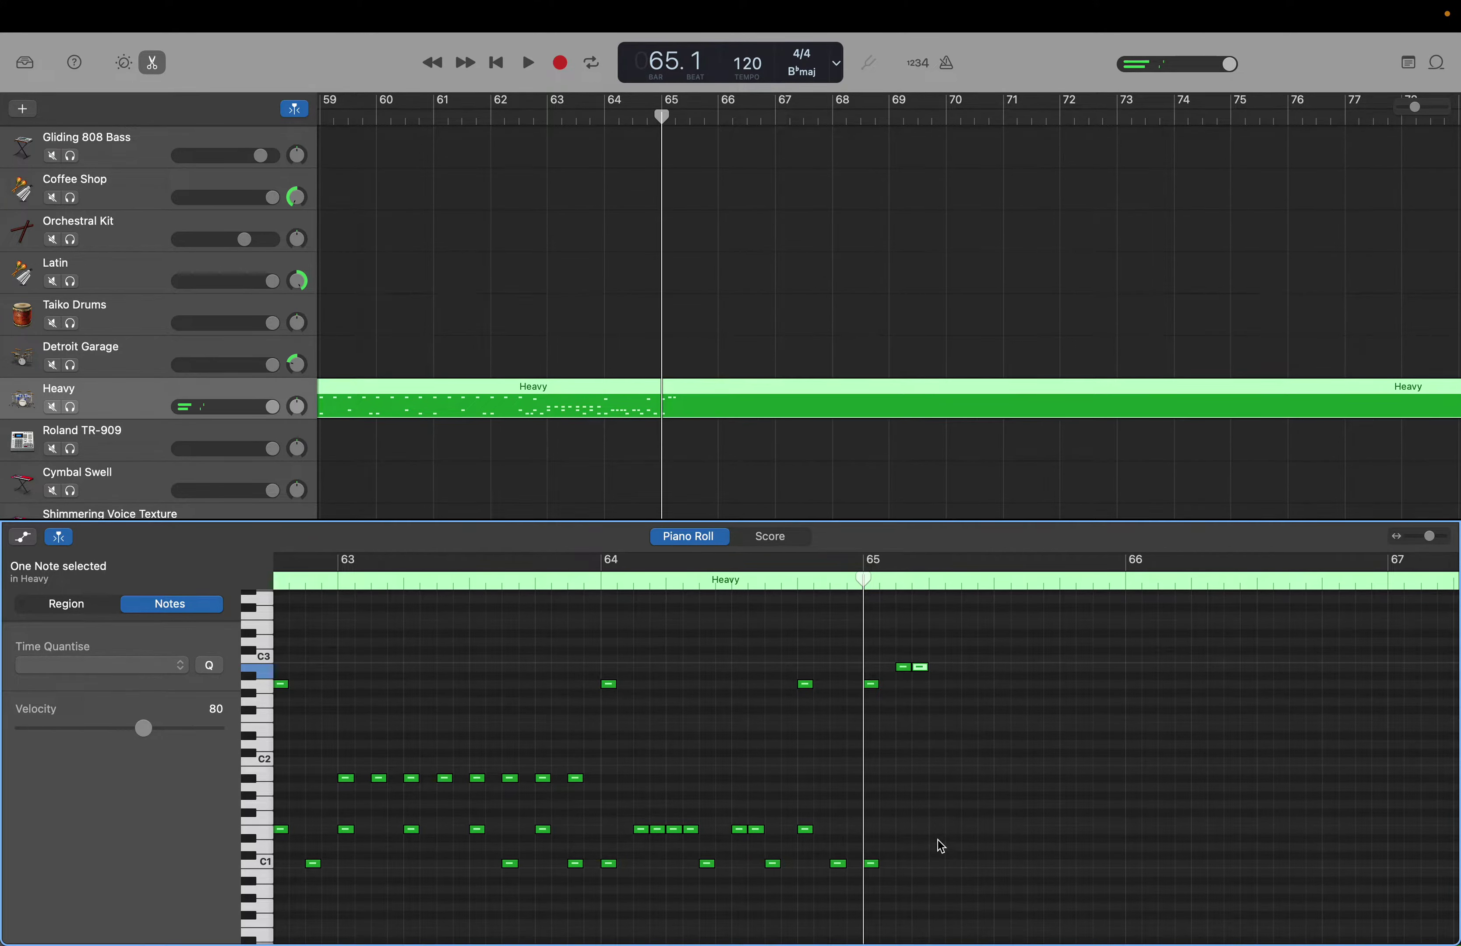
right_click(937, 839)
click(959, 840)
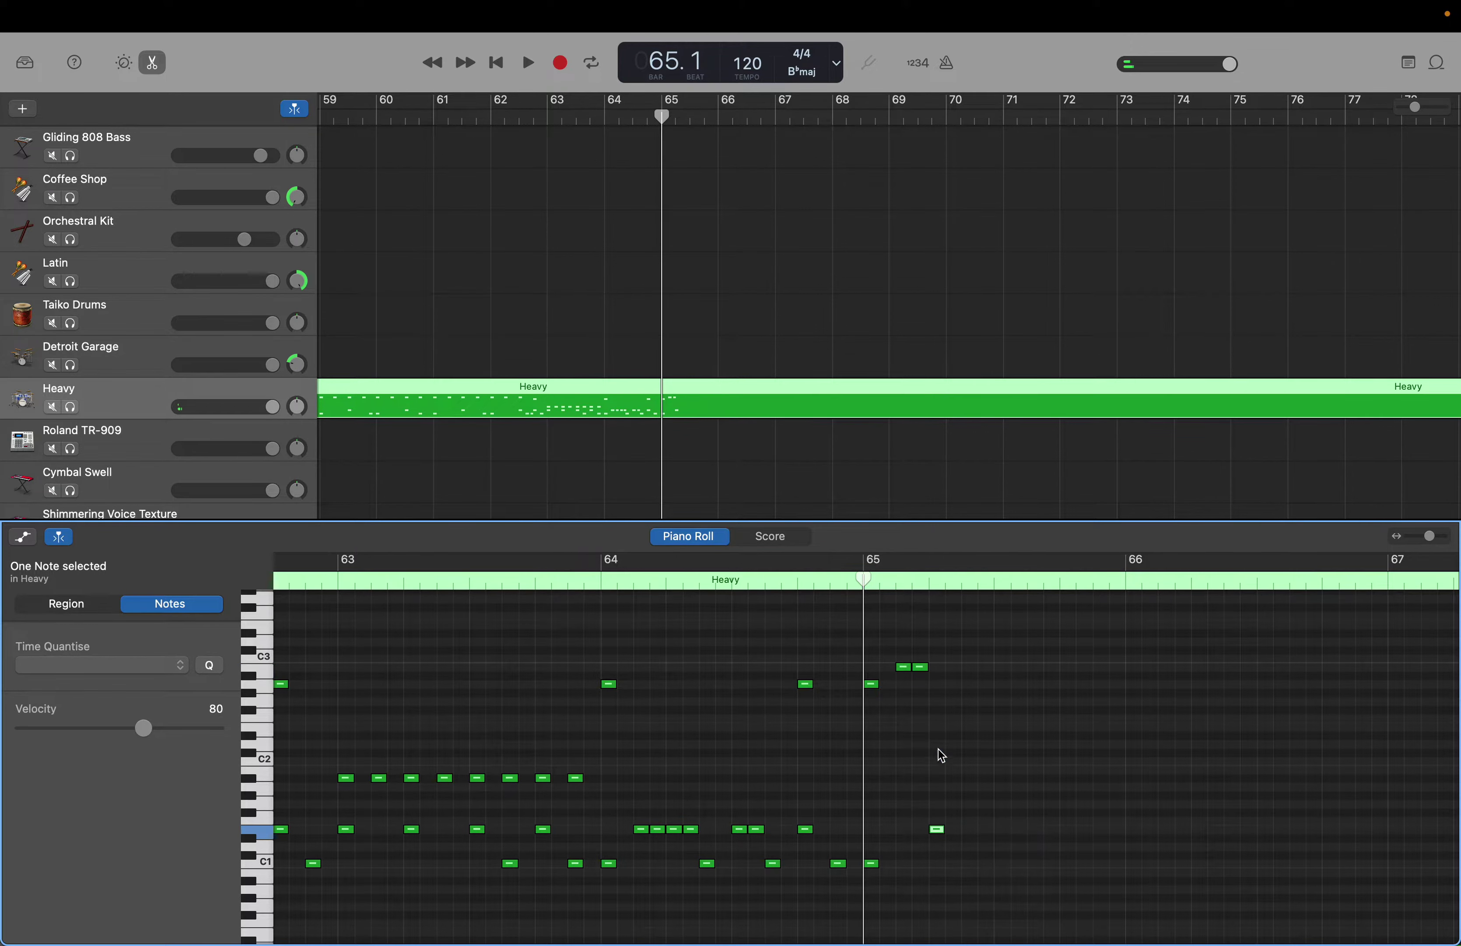
Add B2 notes on the second and third sixteenths of beat 2 in bar 65, and an E1 note on its last sixteenth
right_click(958, 676)
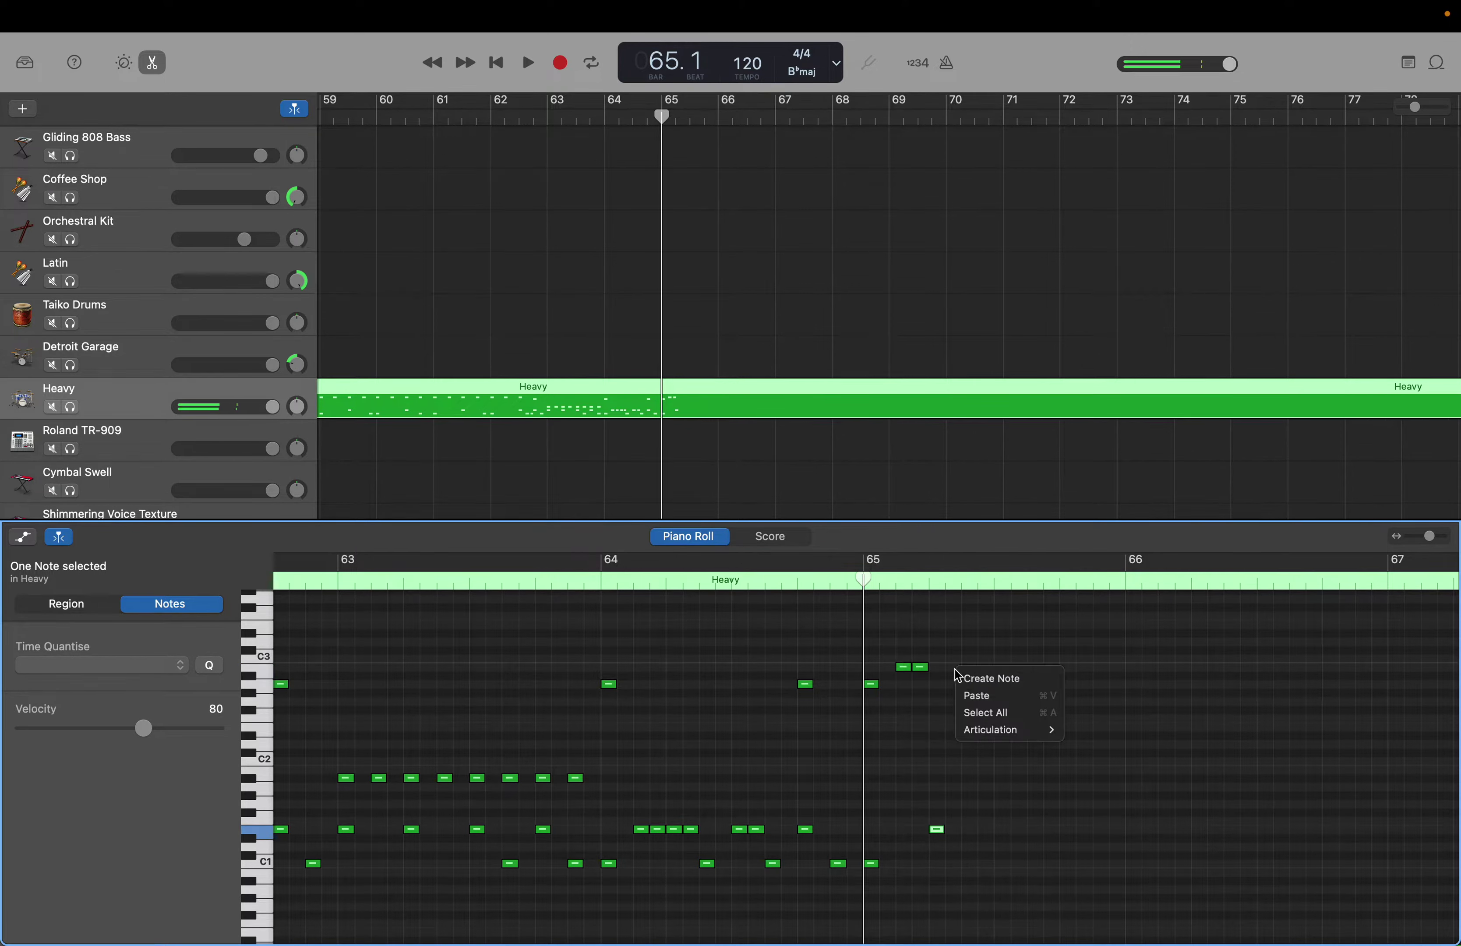
click(968, 680)
right_click(973, 675)
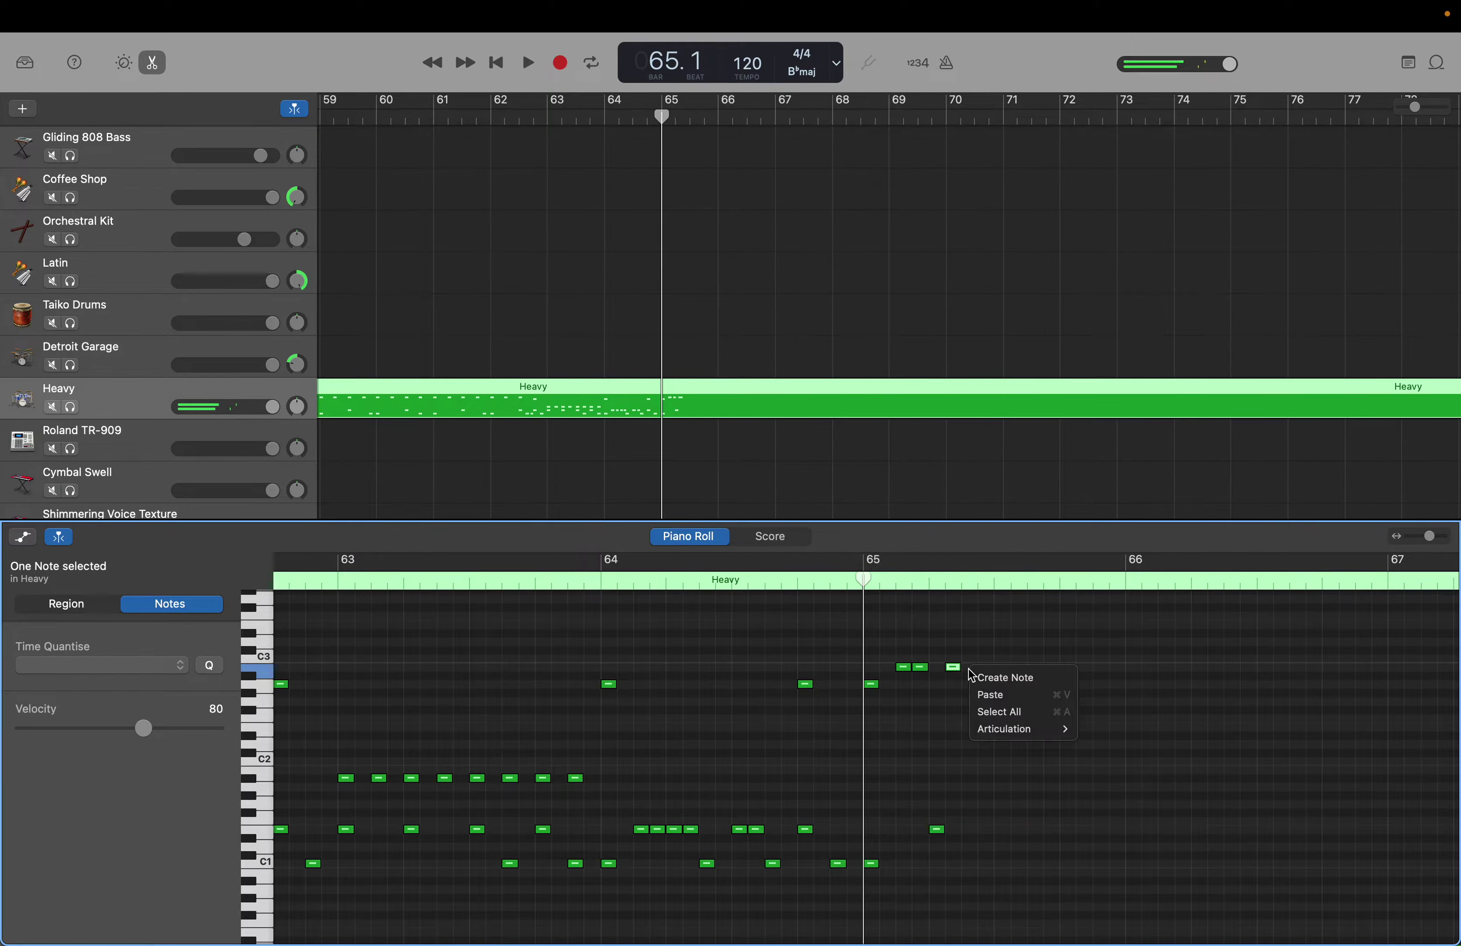
click(984, 679)
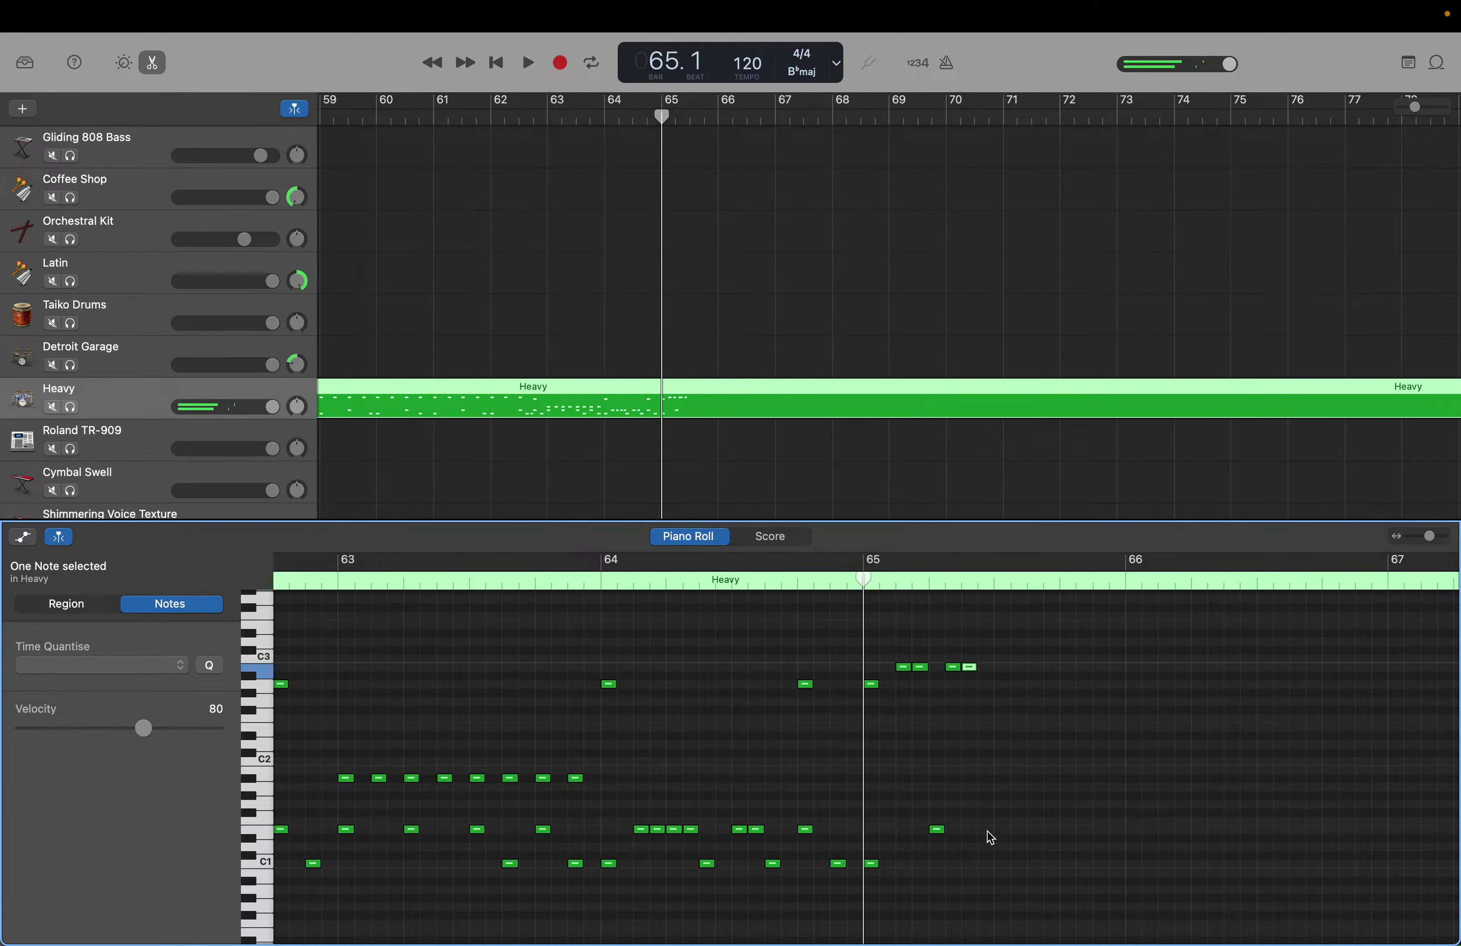
right_click(990, 837)
click(1000, 839)
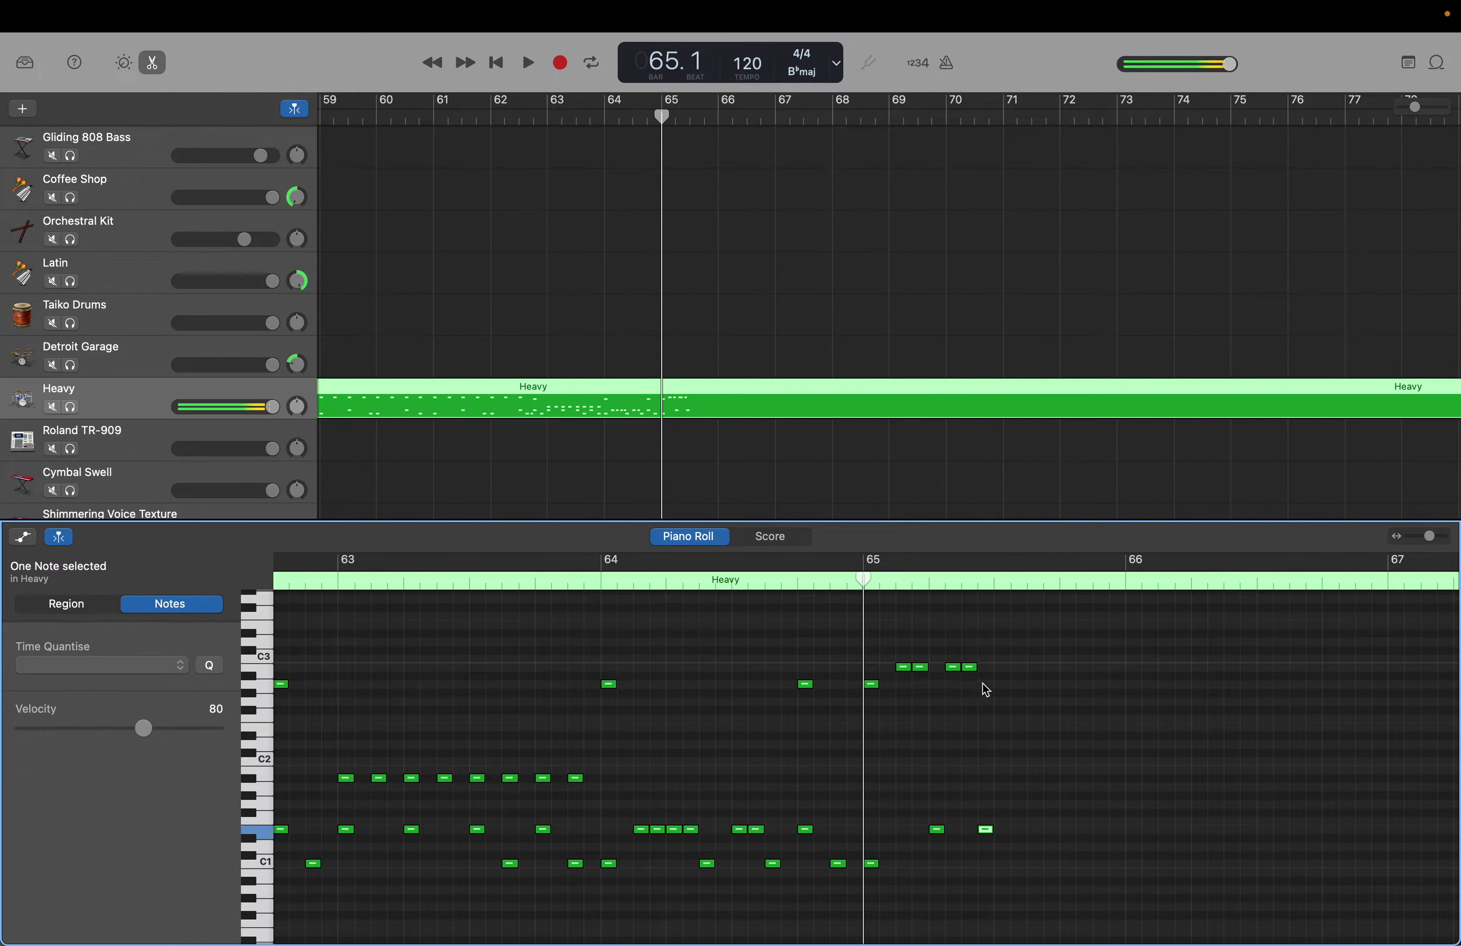
Add a B2 note on beat 3 of bar 65 and an E1 note one sixteenth after it
right_click(1005, 676)
click(1018, 679)
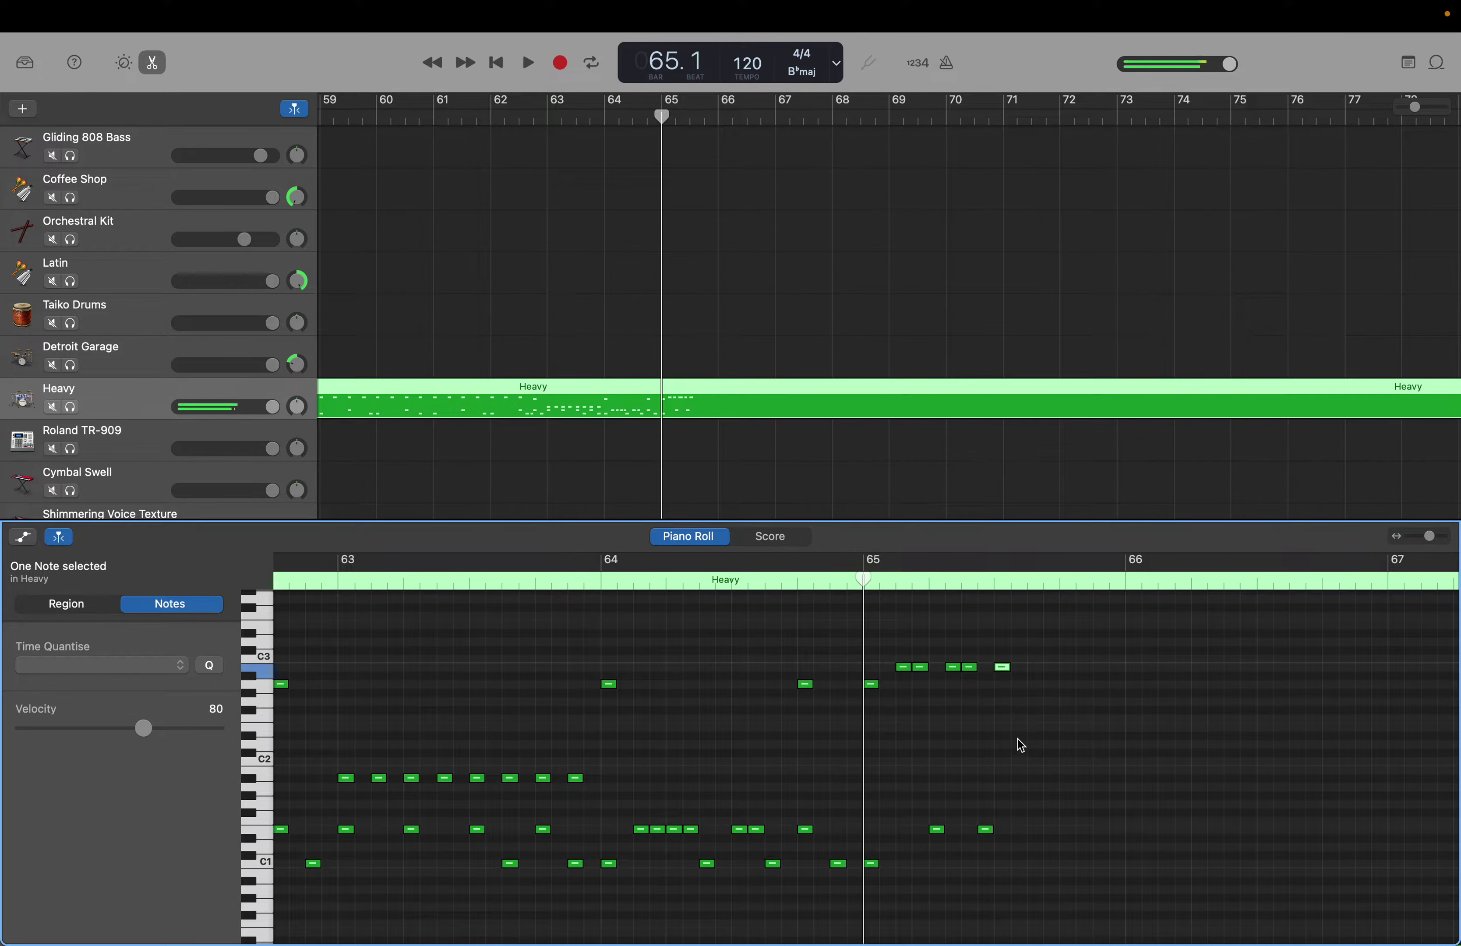
right_click(1026, 835)
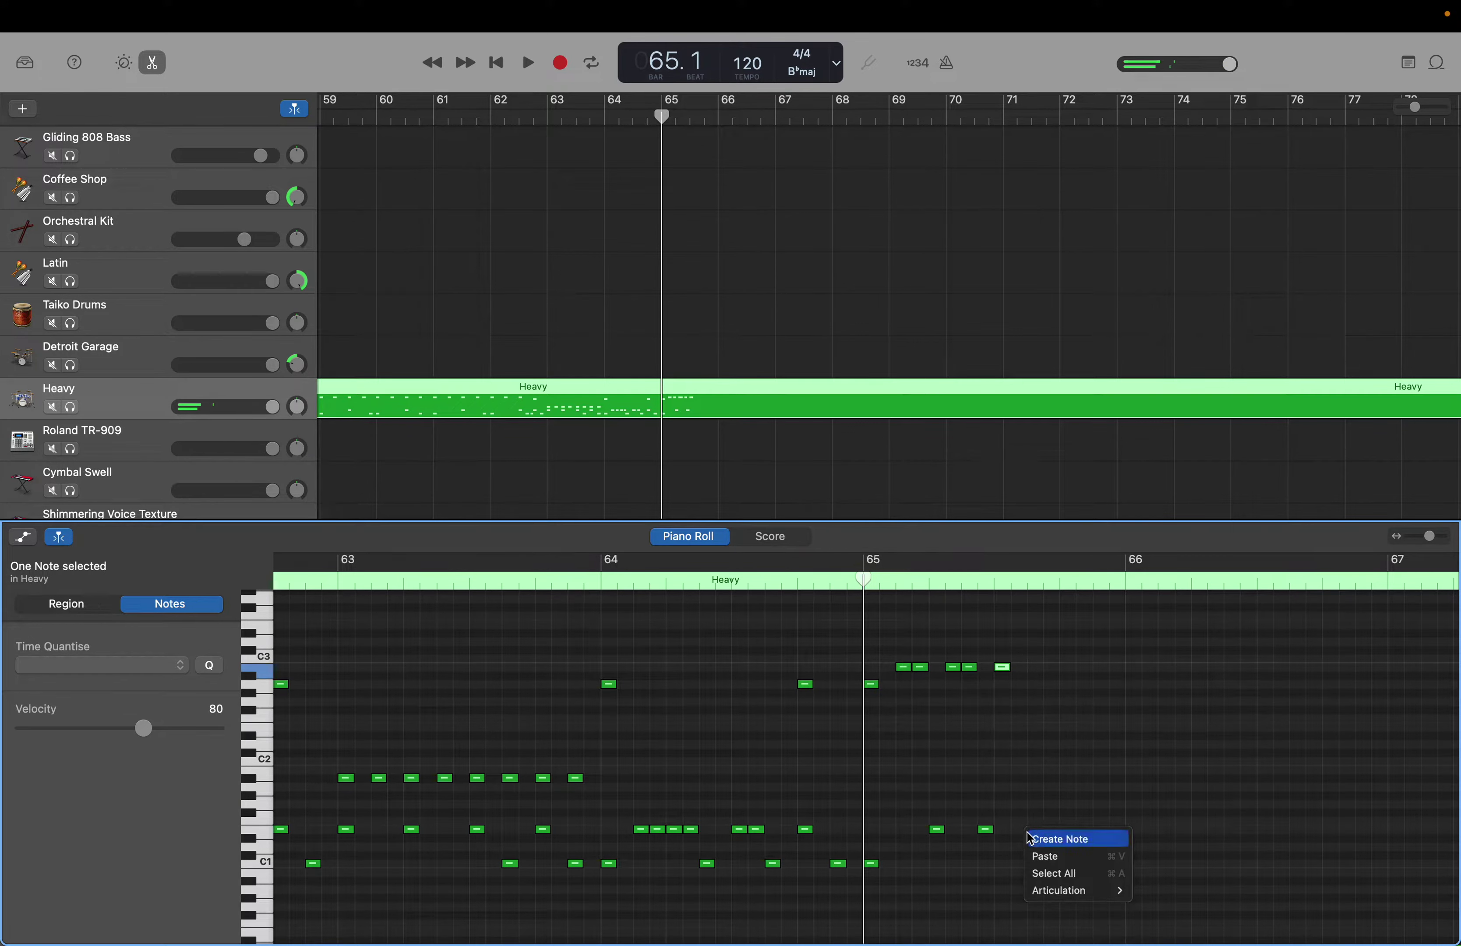
click(1036, 838)
Add B2 notes on the third and fourth sixteenths of beat 3 in bar 65, and an E1 note on beat 4
right_click(1039, 675)
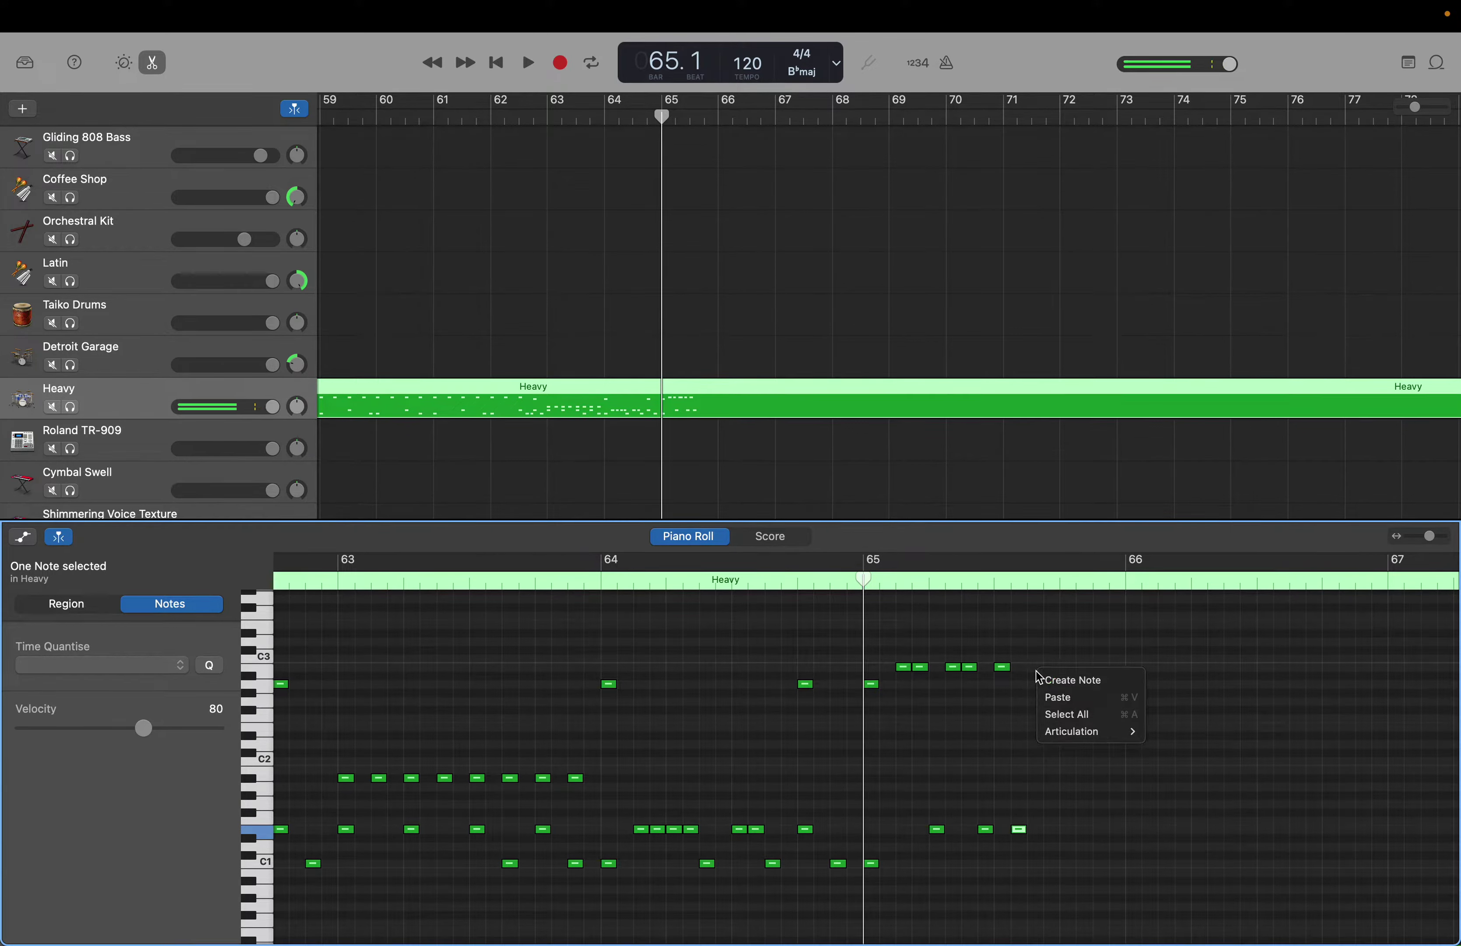
click(1048, 678)
right_click(1053, 671)
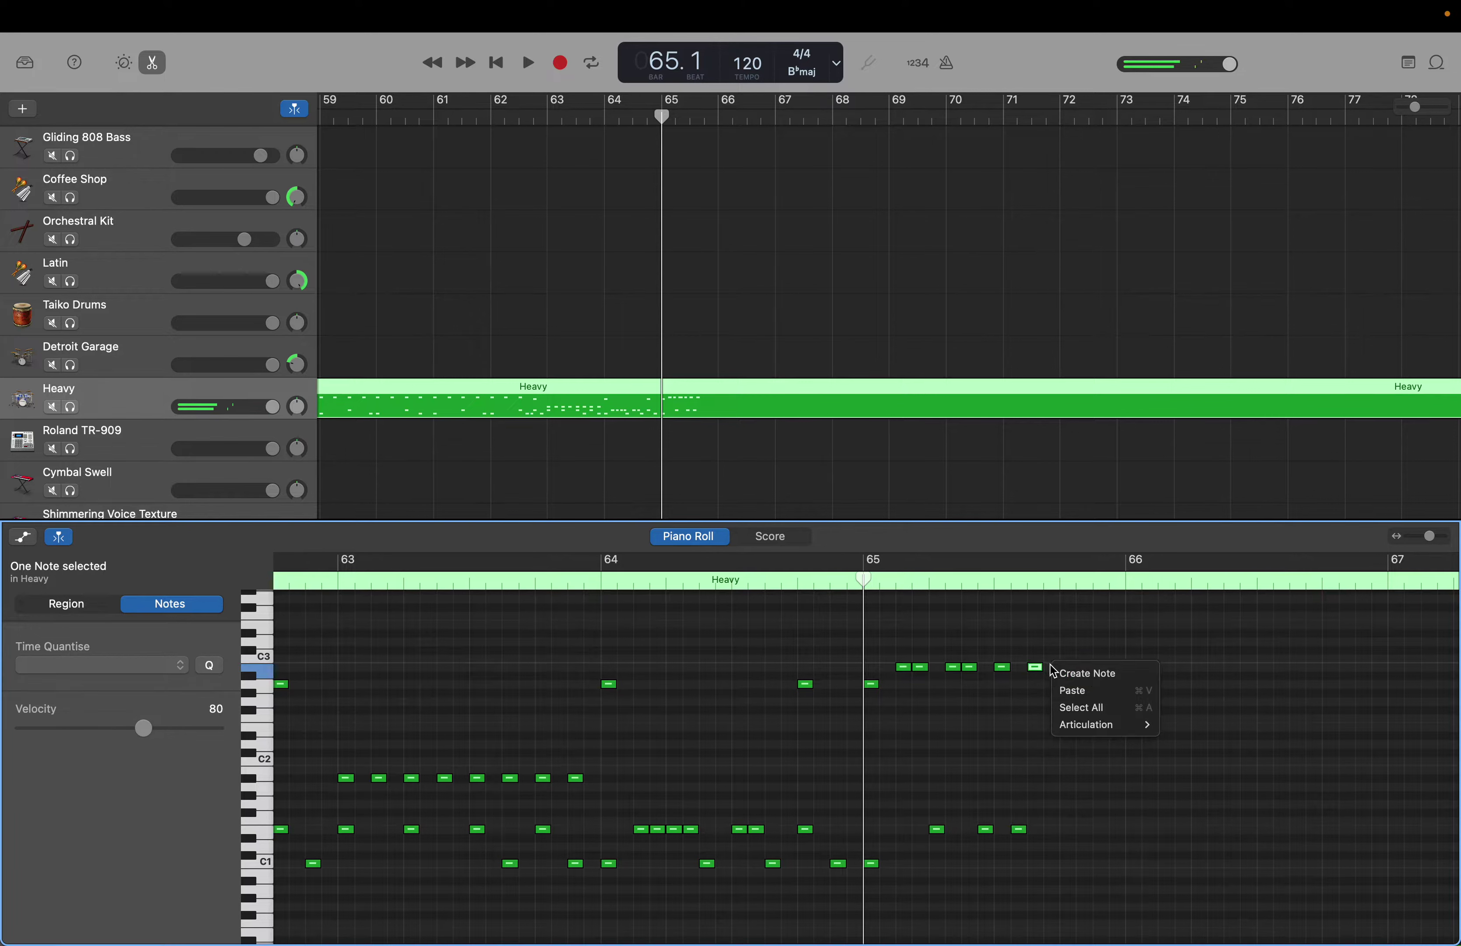
click(1062, 675)
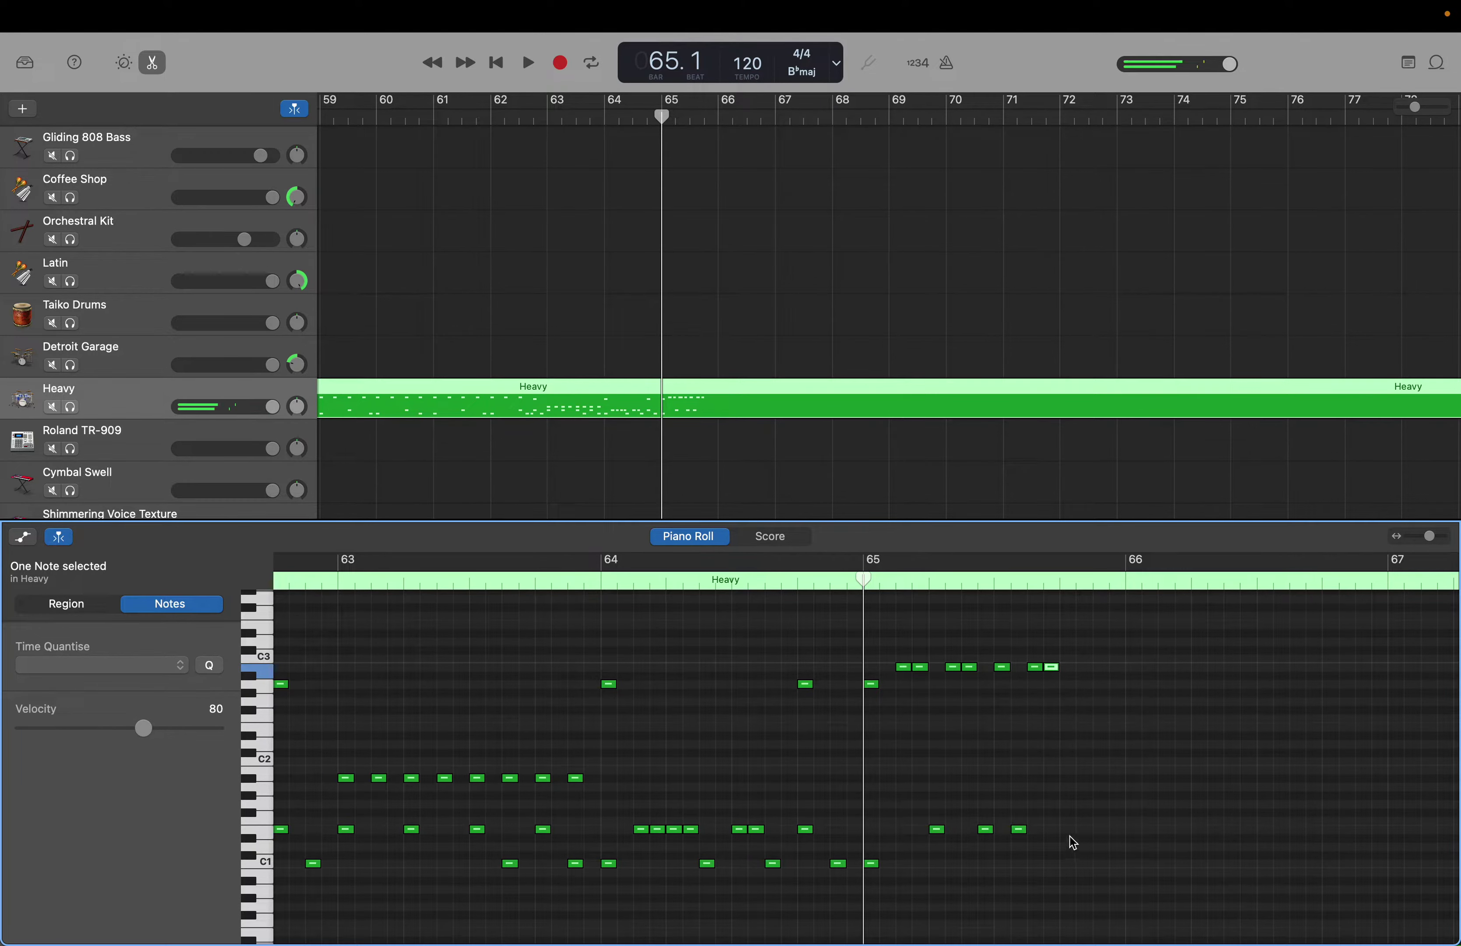
right_click(1069, 838)
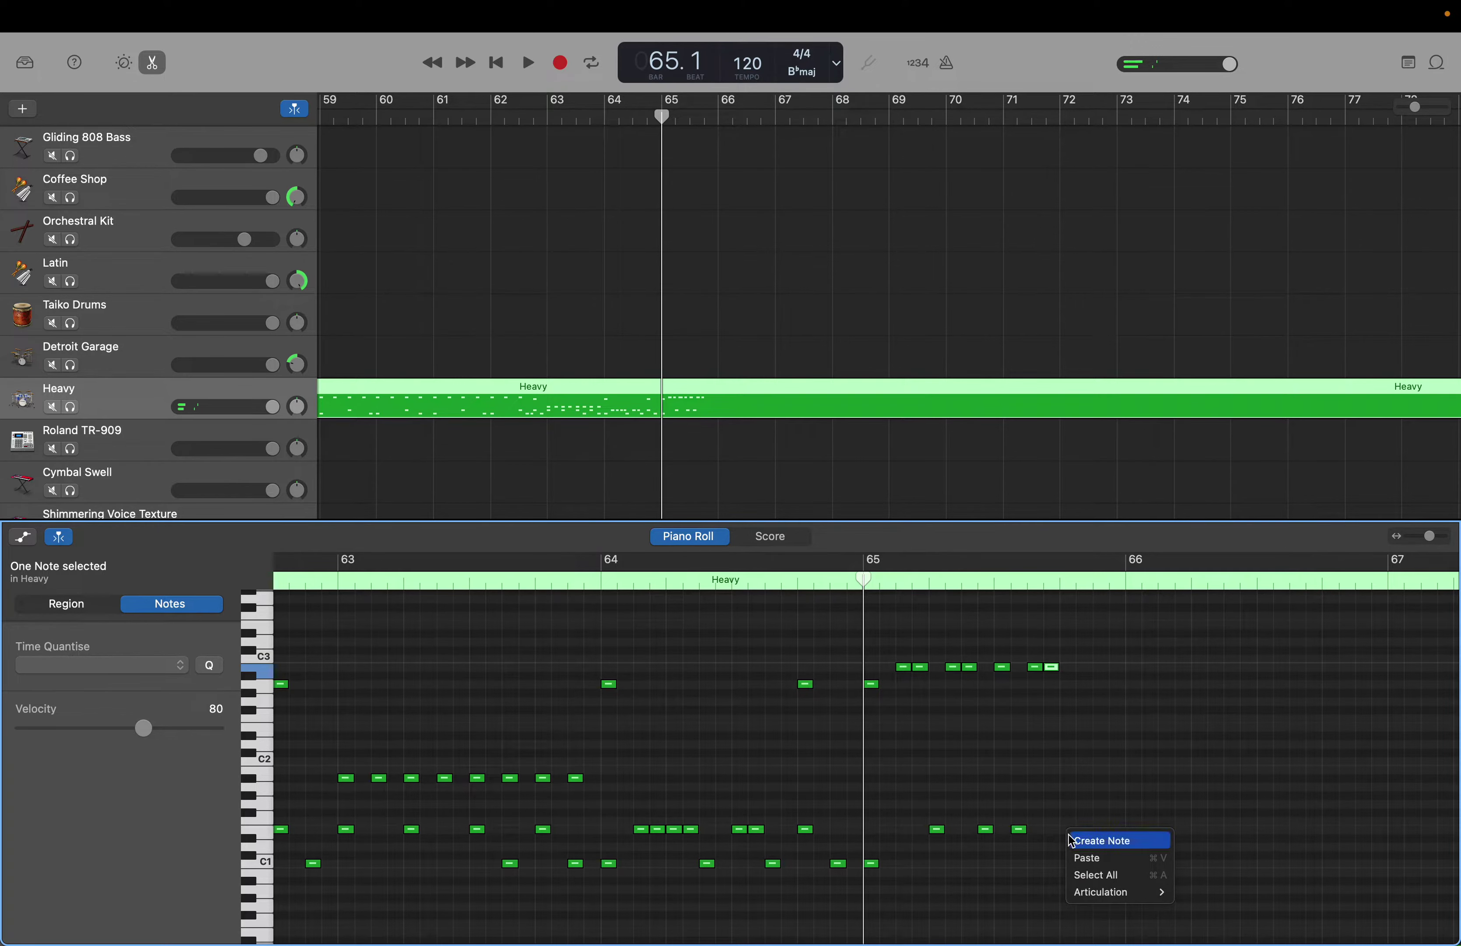
click(1078, 841)
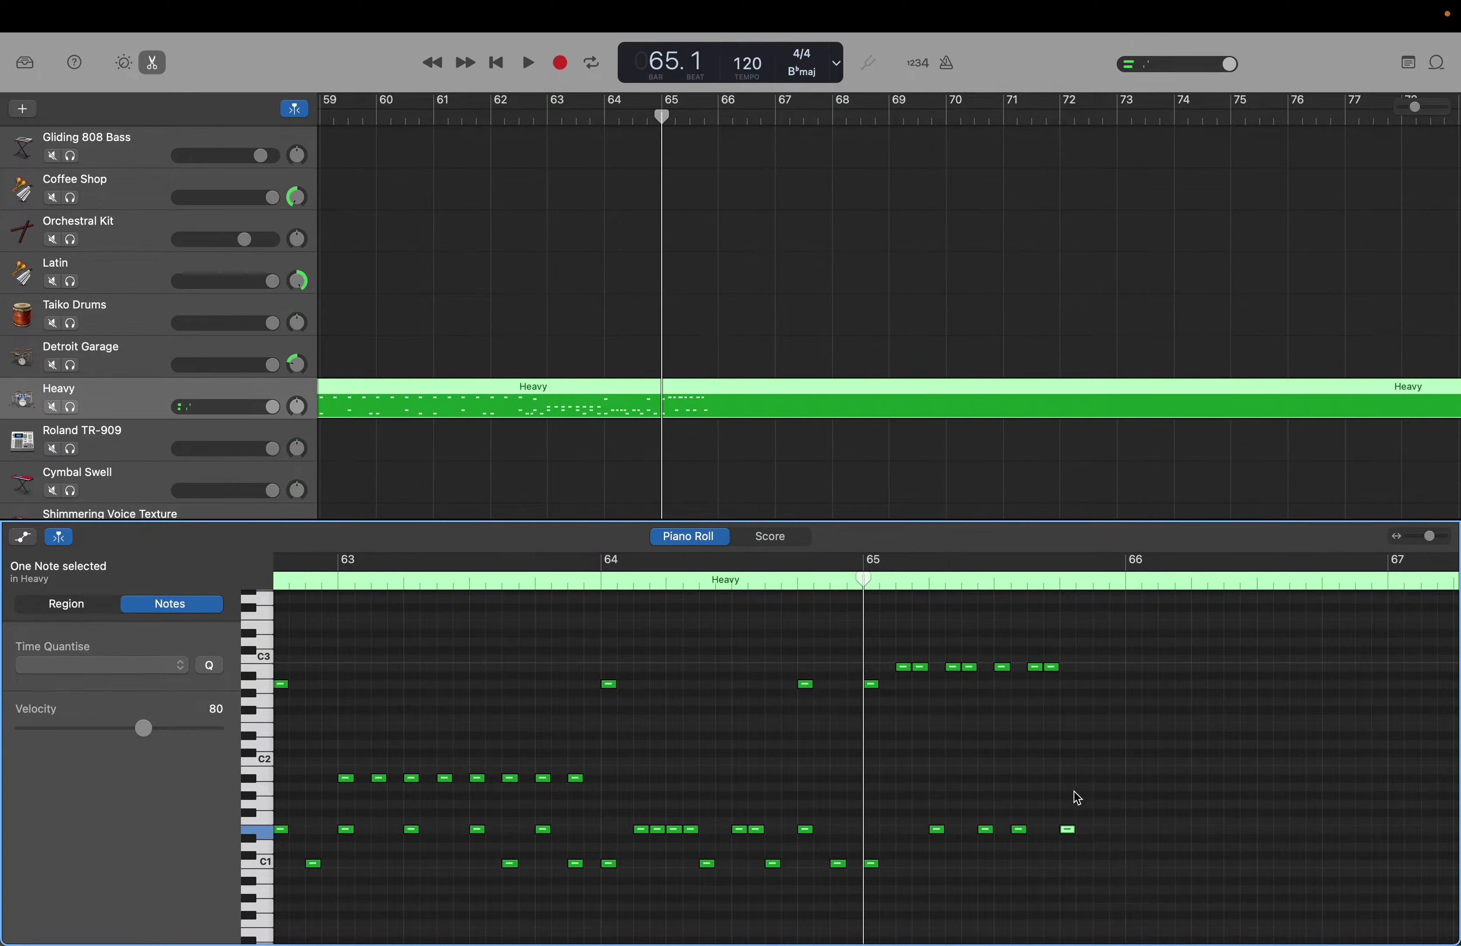
Add B2 notes on the second and third sixteenths of beat 4 in bar 65, and an E1 note on the bar's last sixteenth
right_click(1090, 677)
click(1099, 678)
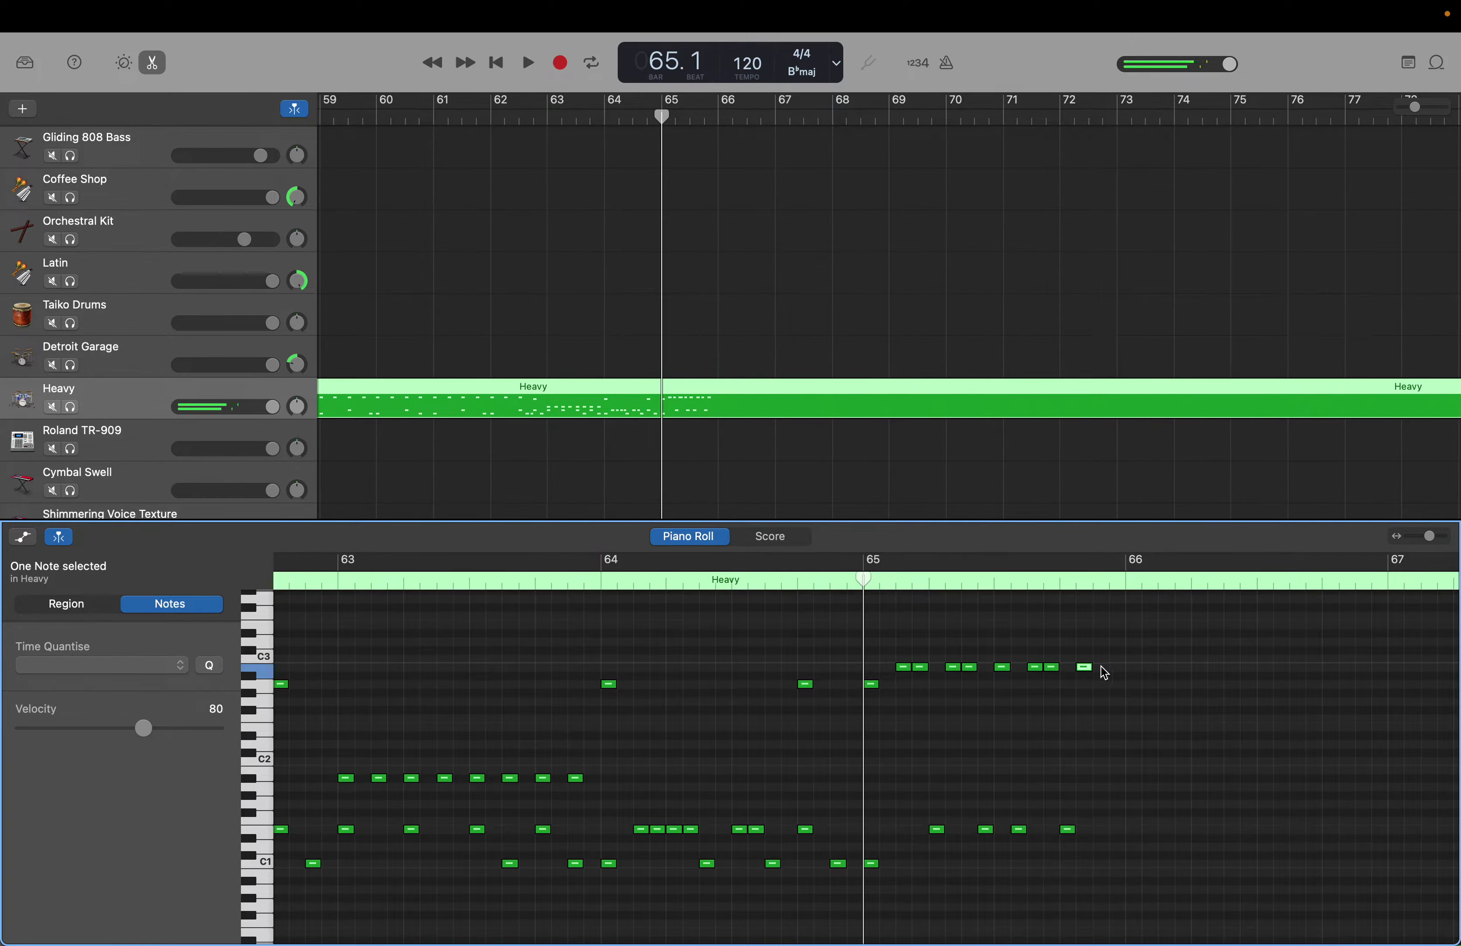
right_click(1104, 674)
click(1112, 675)
right_click(1116, 836)
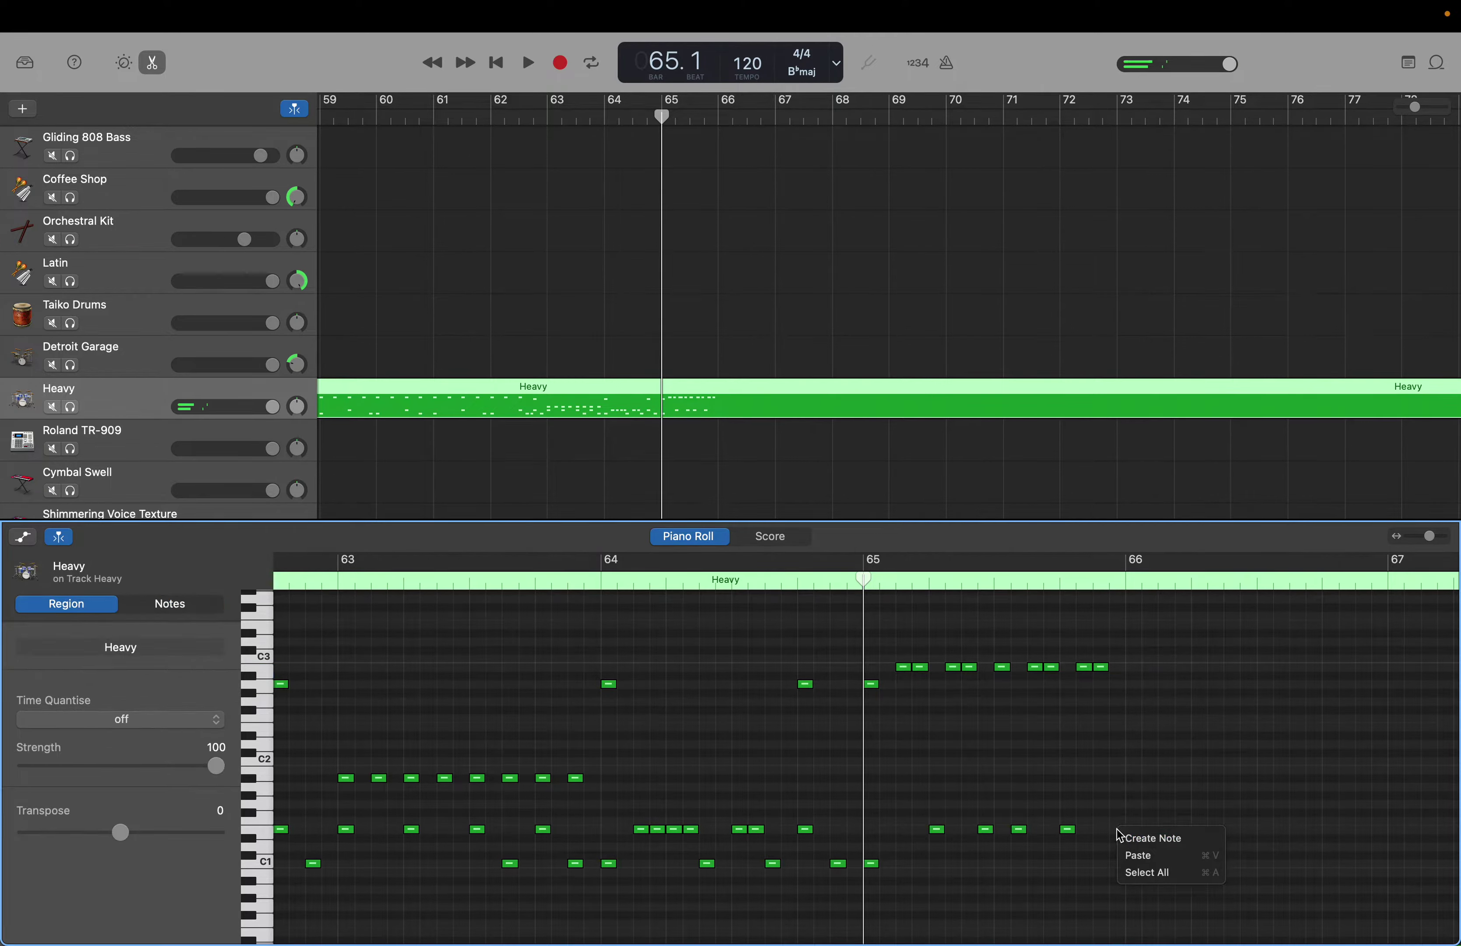
click(1128, 839)
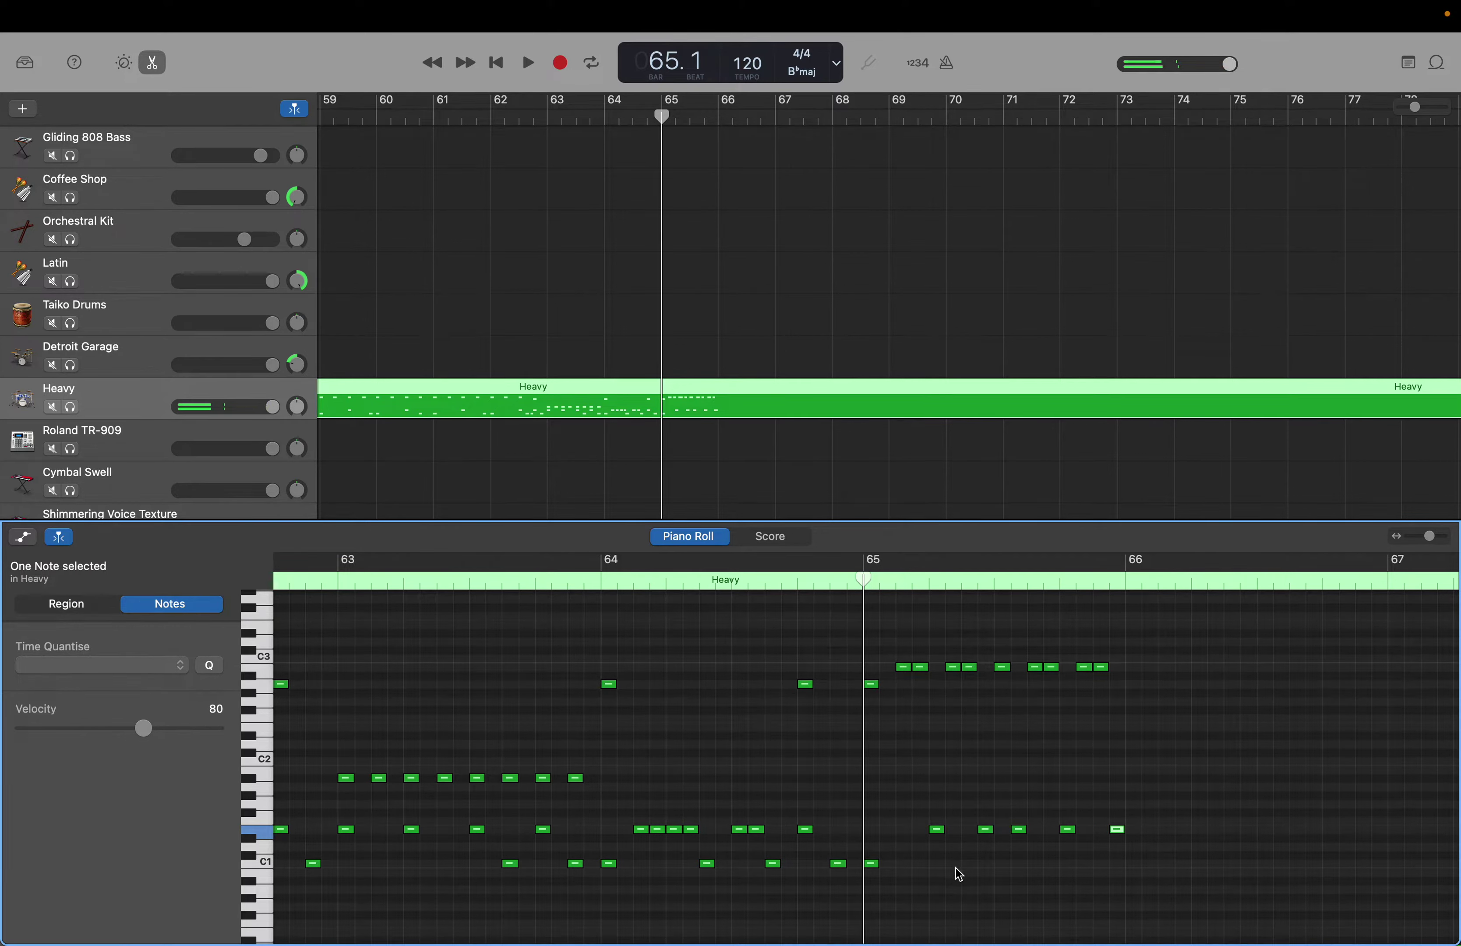
Add C1 notes in bar 65 on the second sixteenth of beat 2, on beat 3, and on the second sixteenth of beat 4
right_click(955, 867)
click(968, 873)
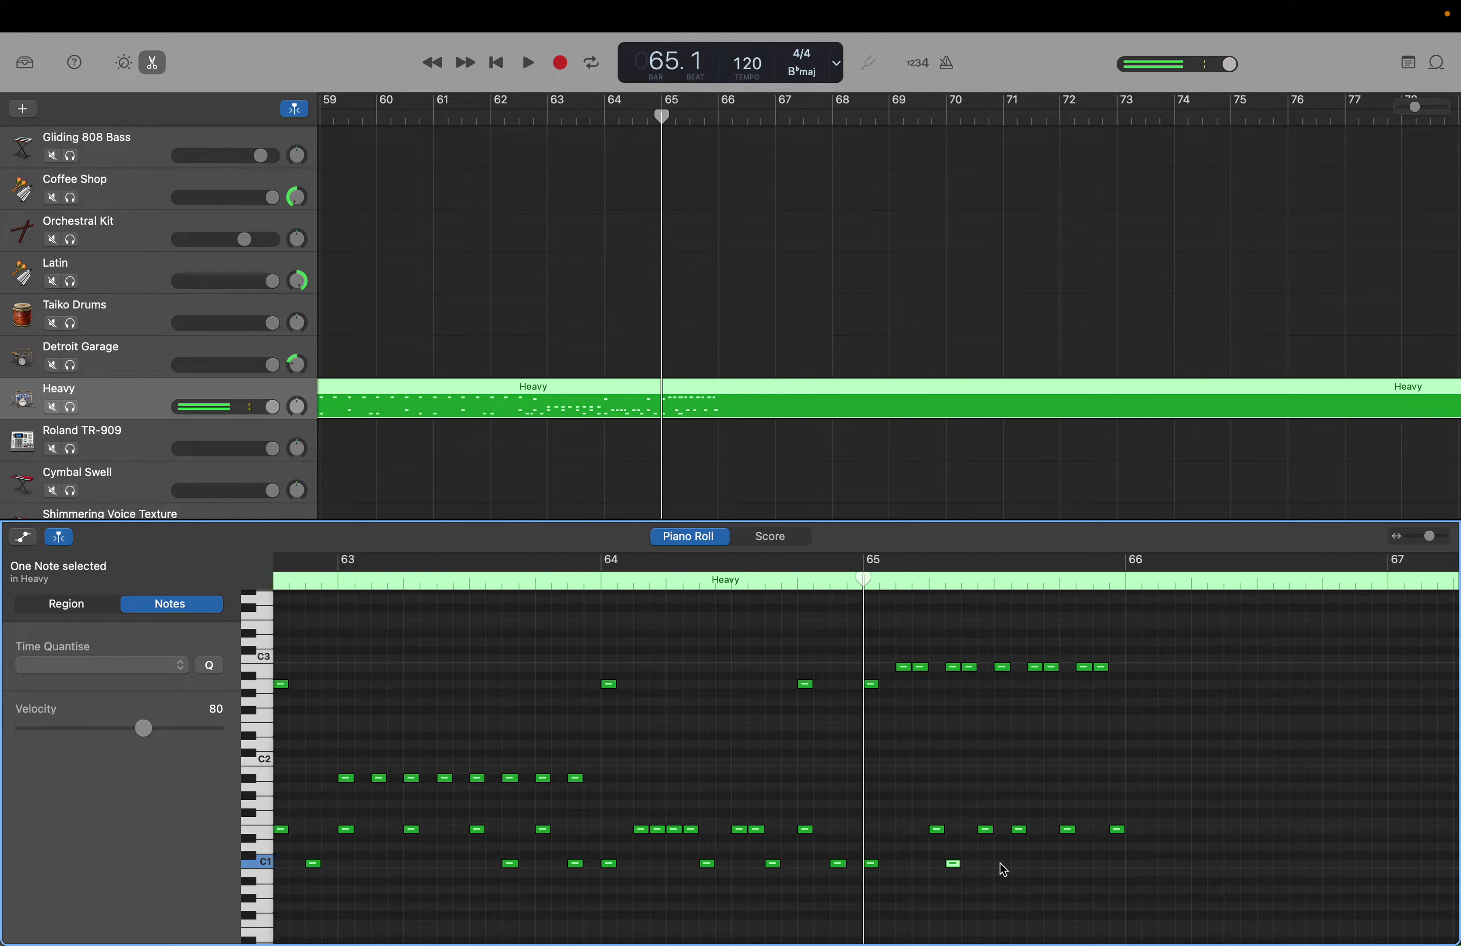
right_click(1002, 865)
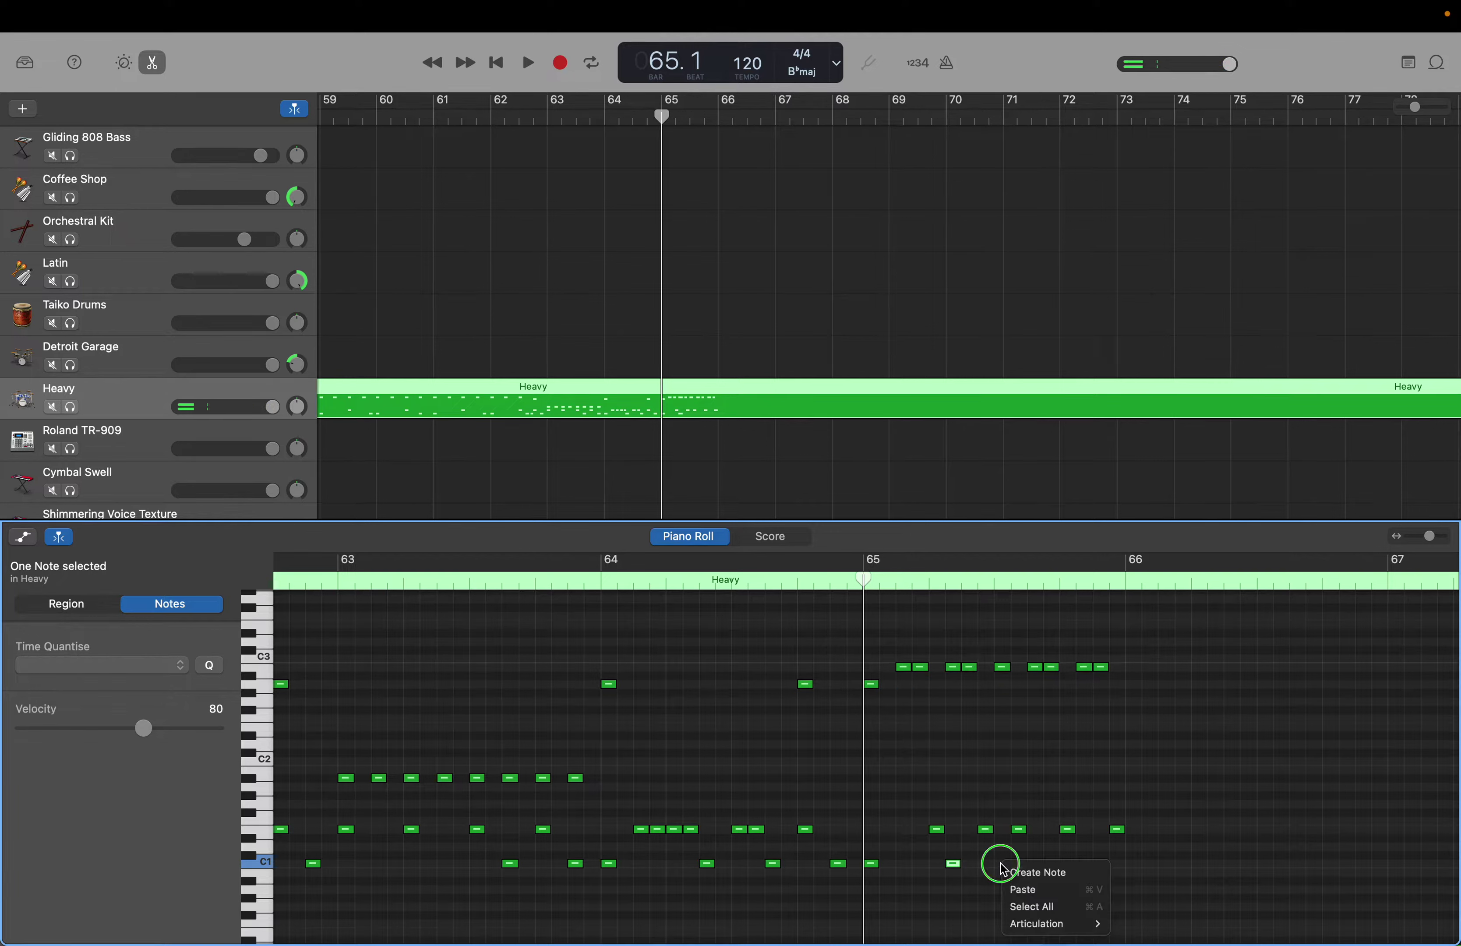
click(1017, 871)
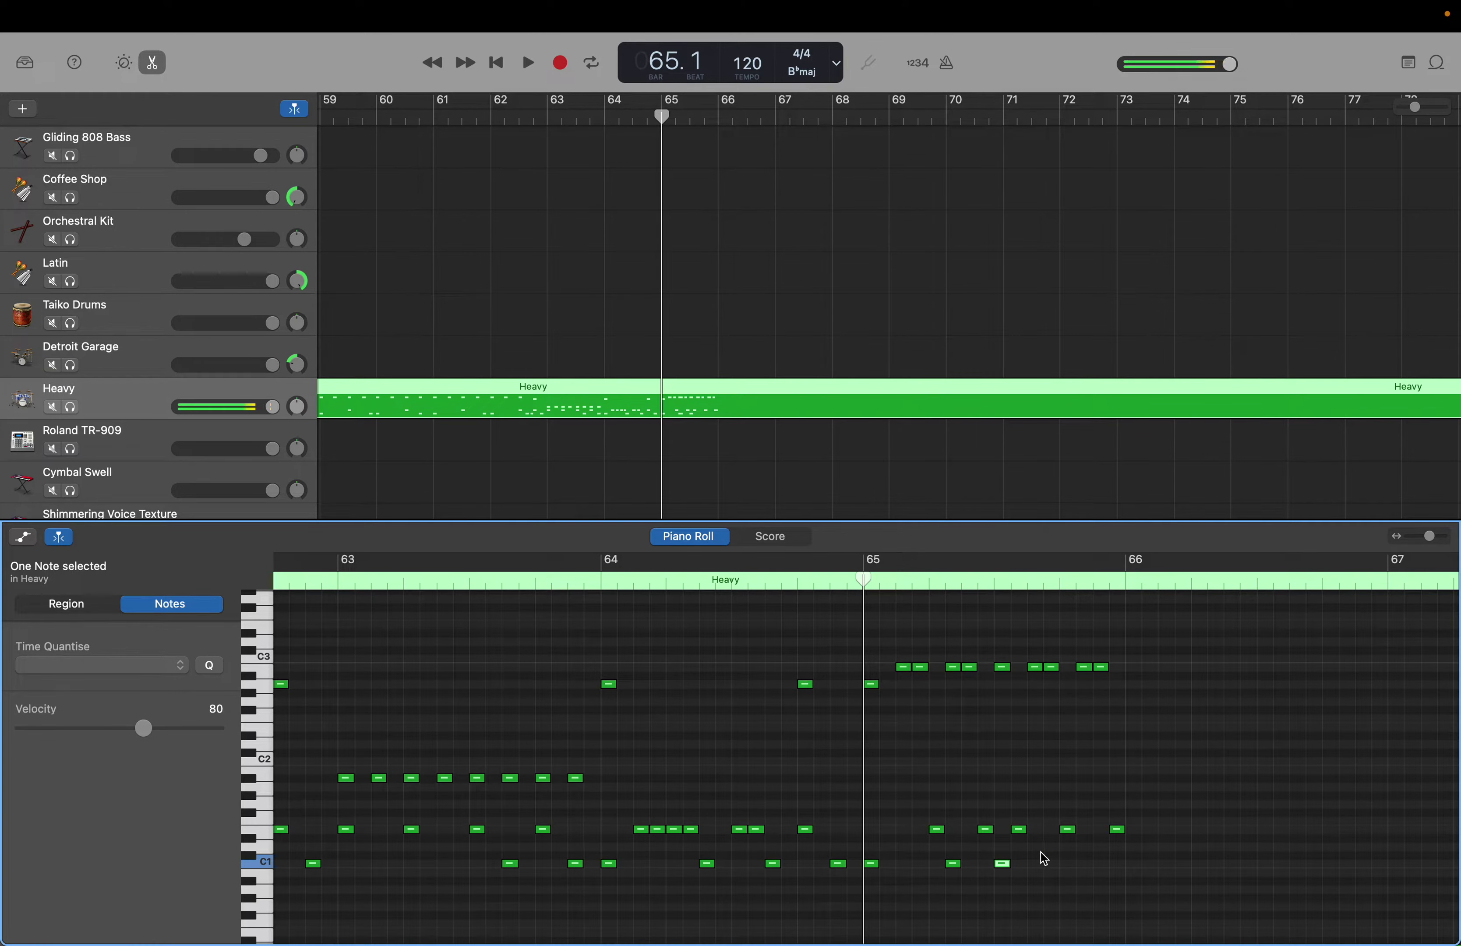
right_click(1082, 862)
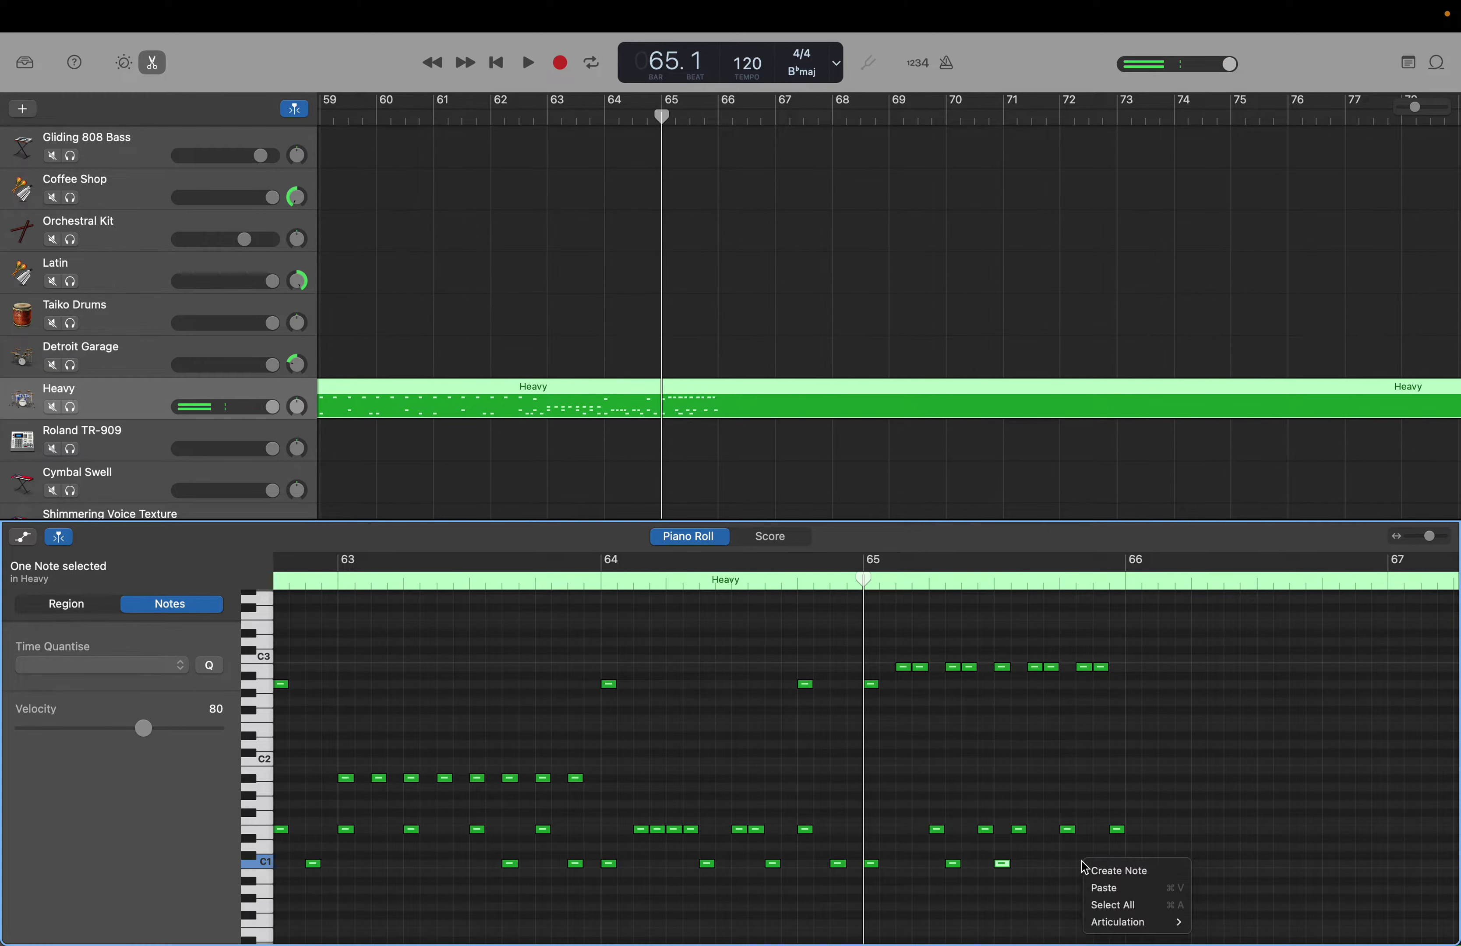
click(1091, 868)
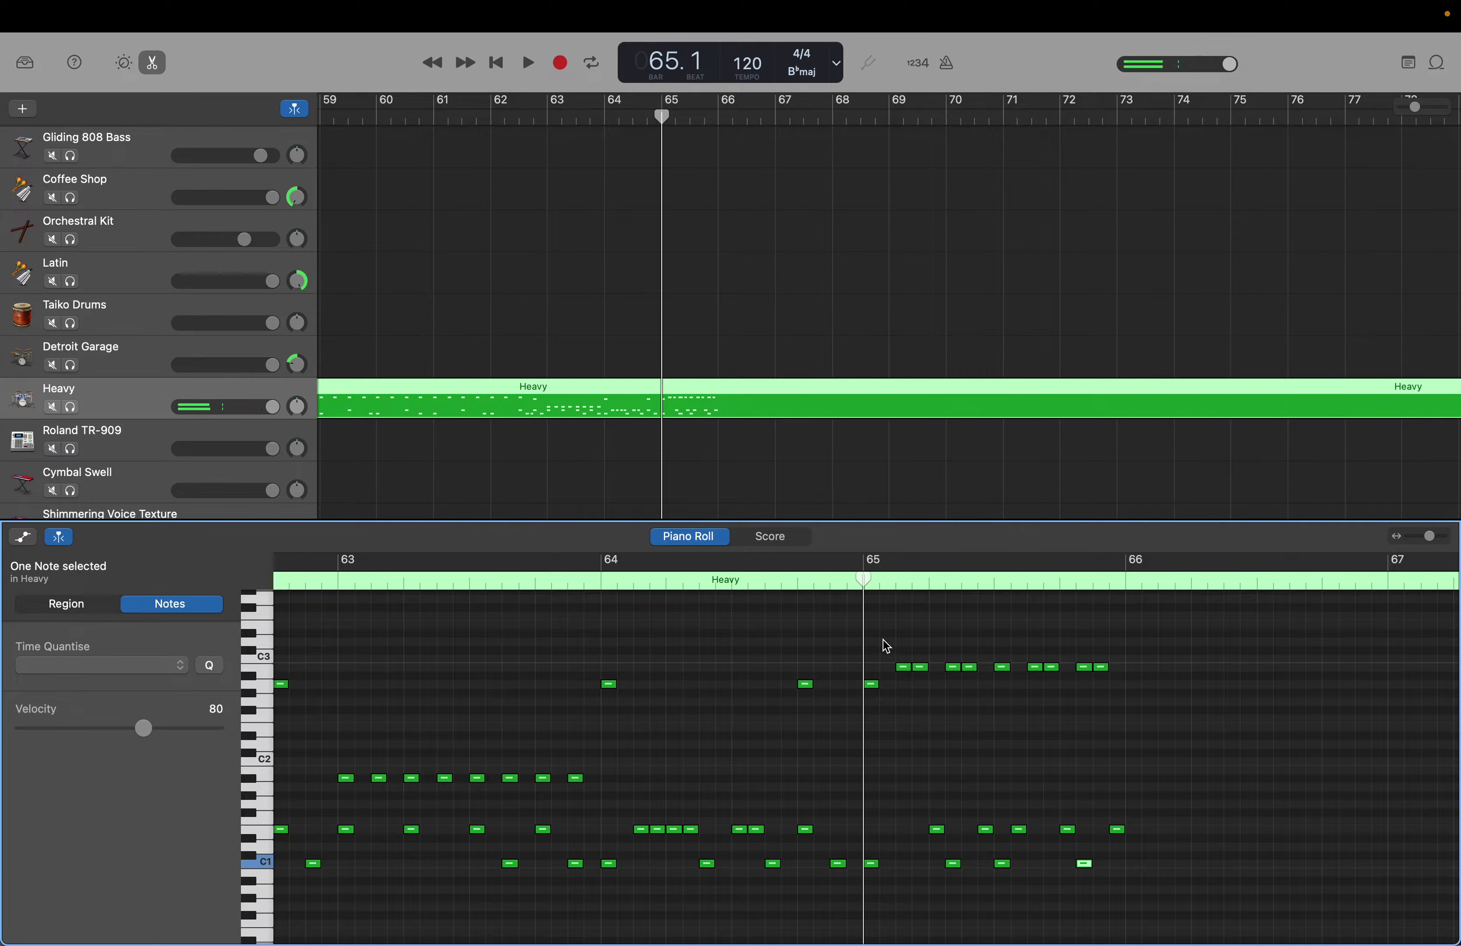
Copy all of bar 65's notes and paste them at the start of bar 66
click(874, 654)
drag(874, 642, 1126, 890)
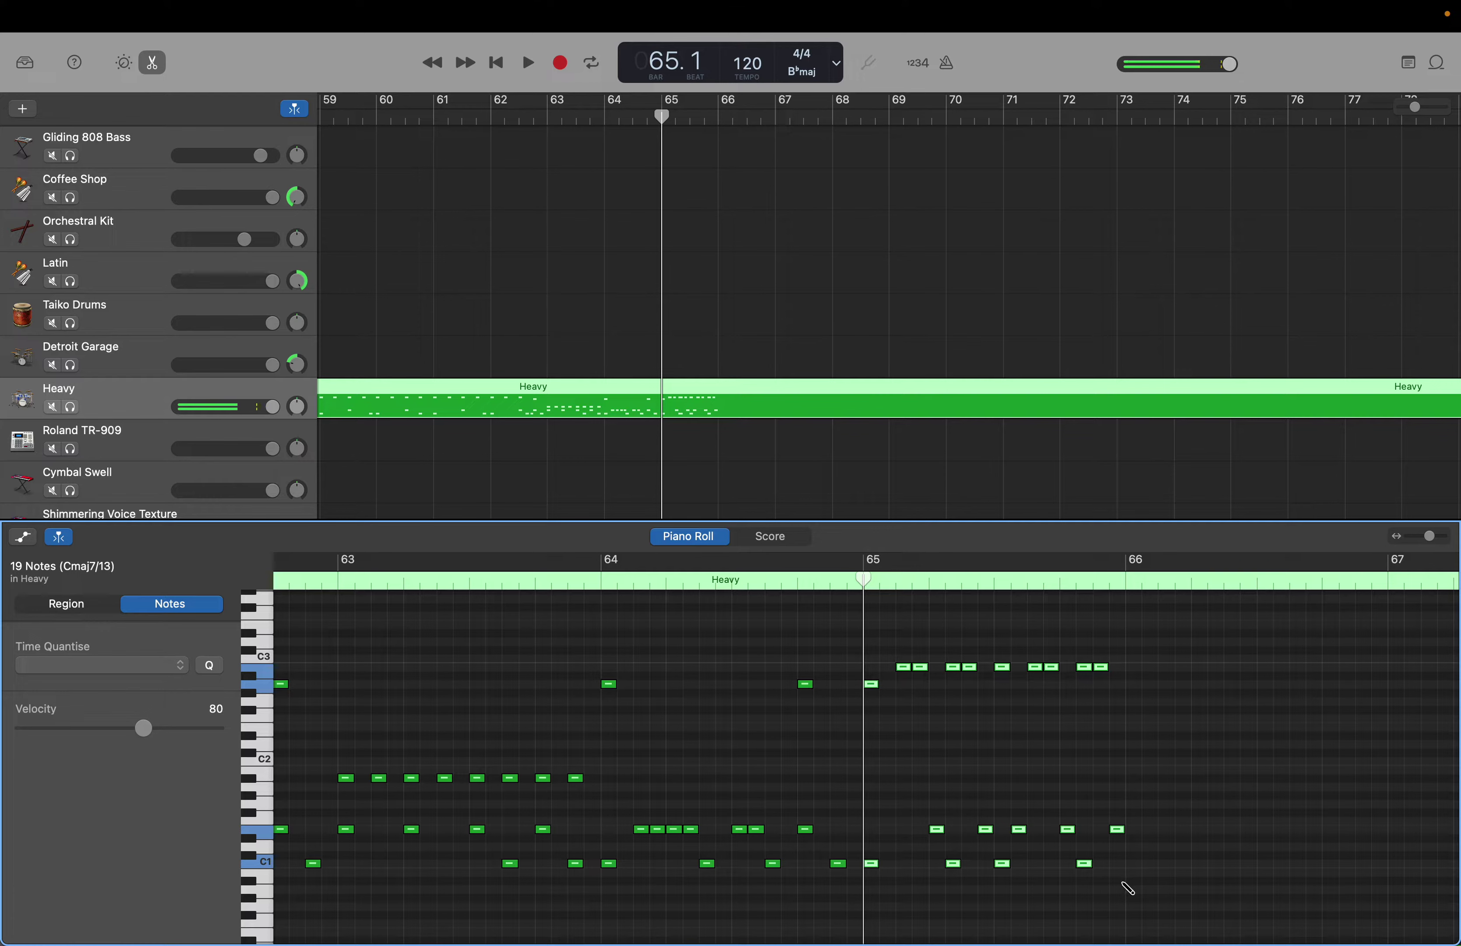
drag(864, 577, 1132, 576)
key(period)
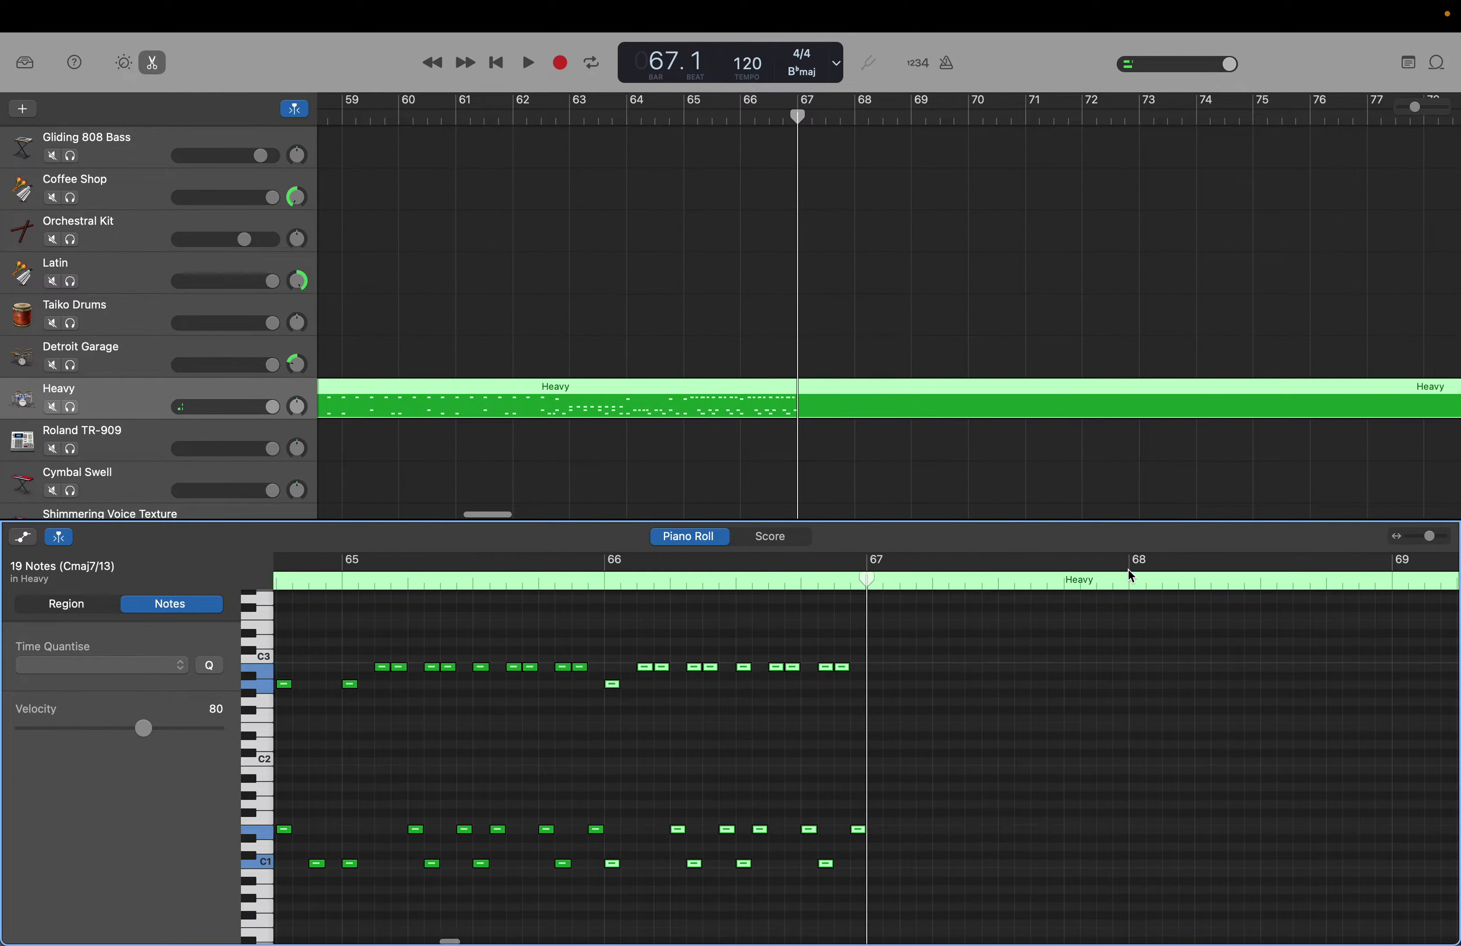
Raise bar 66's opening A2 note to B2 and paste the changed bar's pattern into bars 67 through 72
click(630, 690)
drag(612, 684, 859, 892)
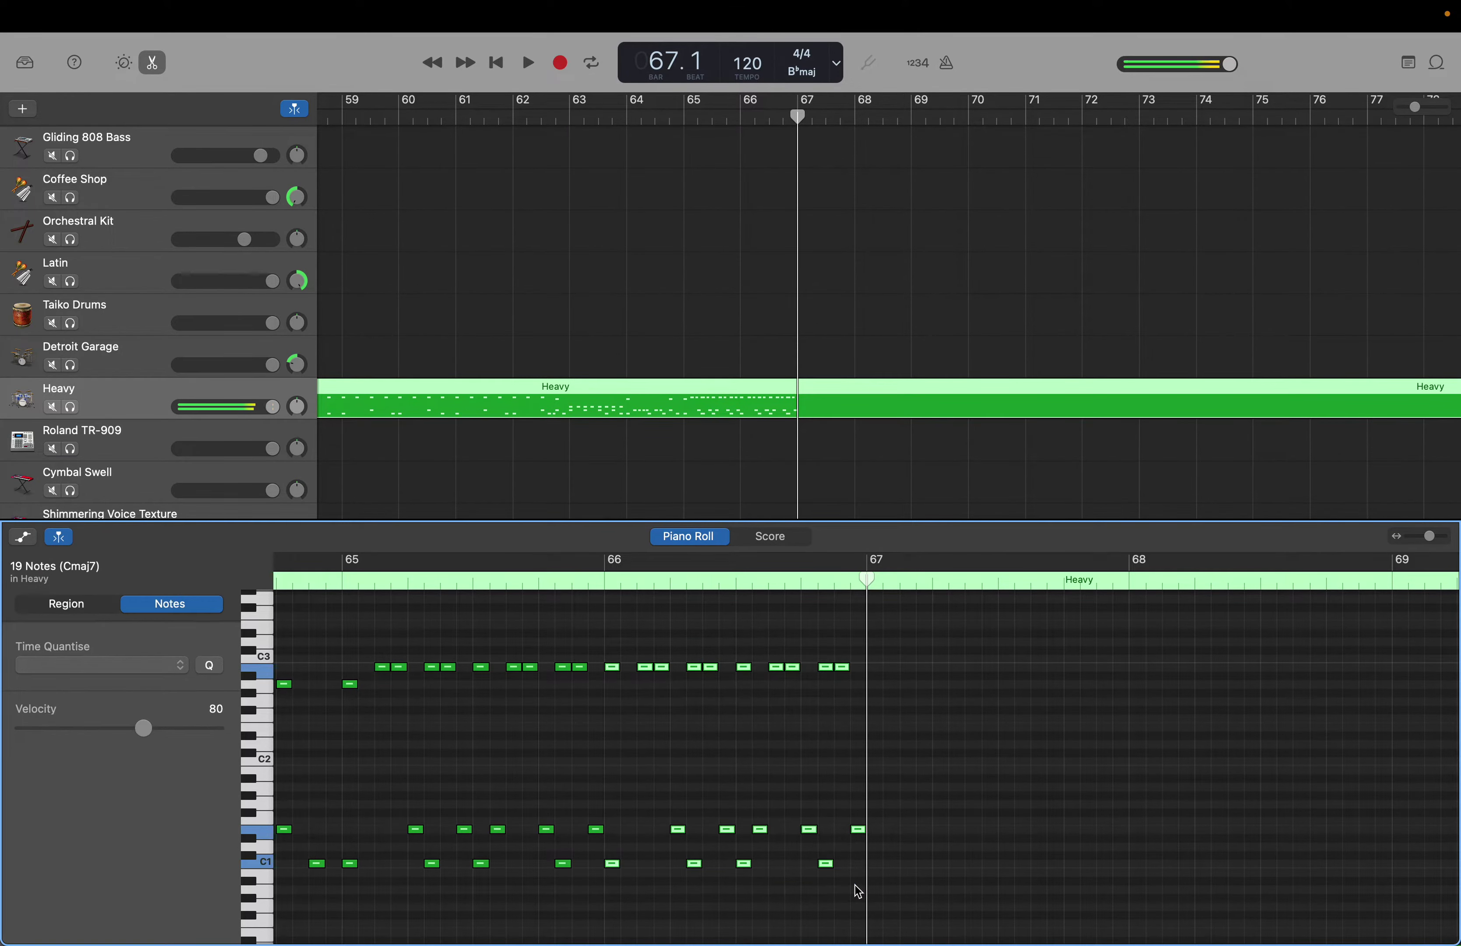
key(period)
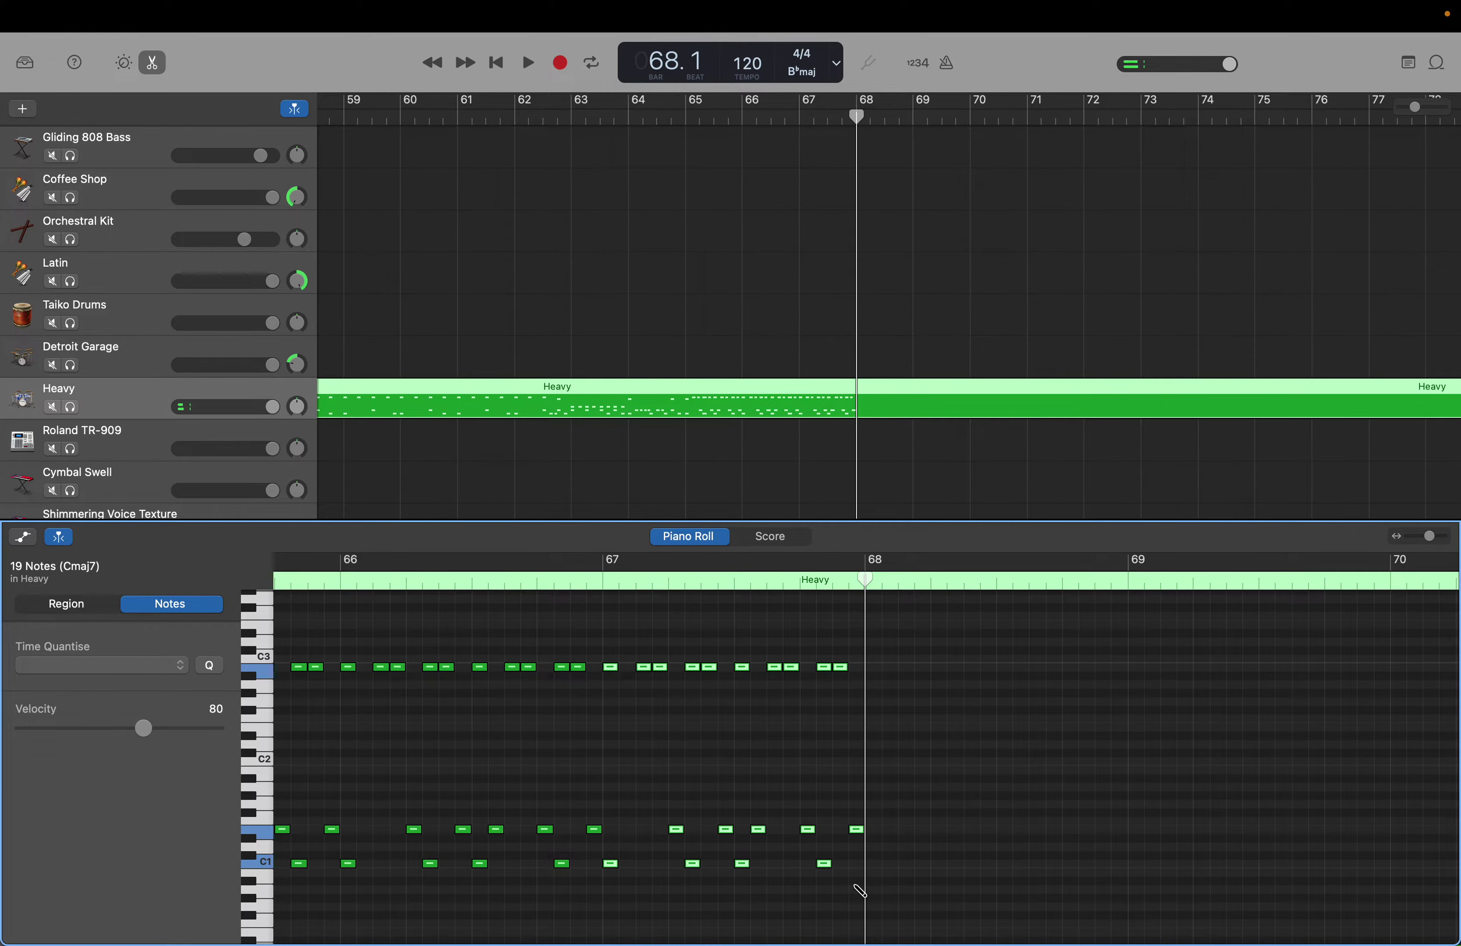
key(period)
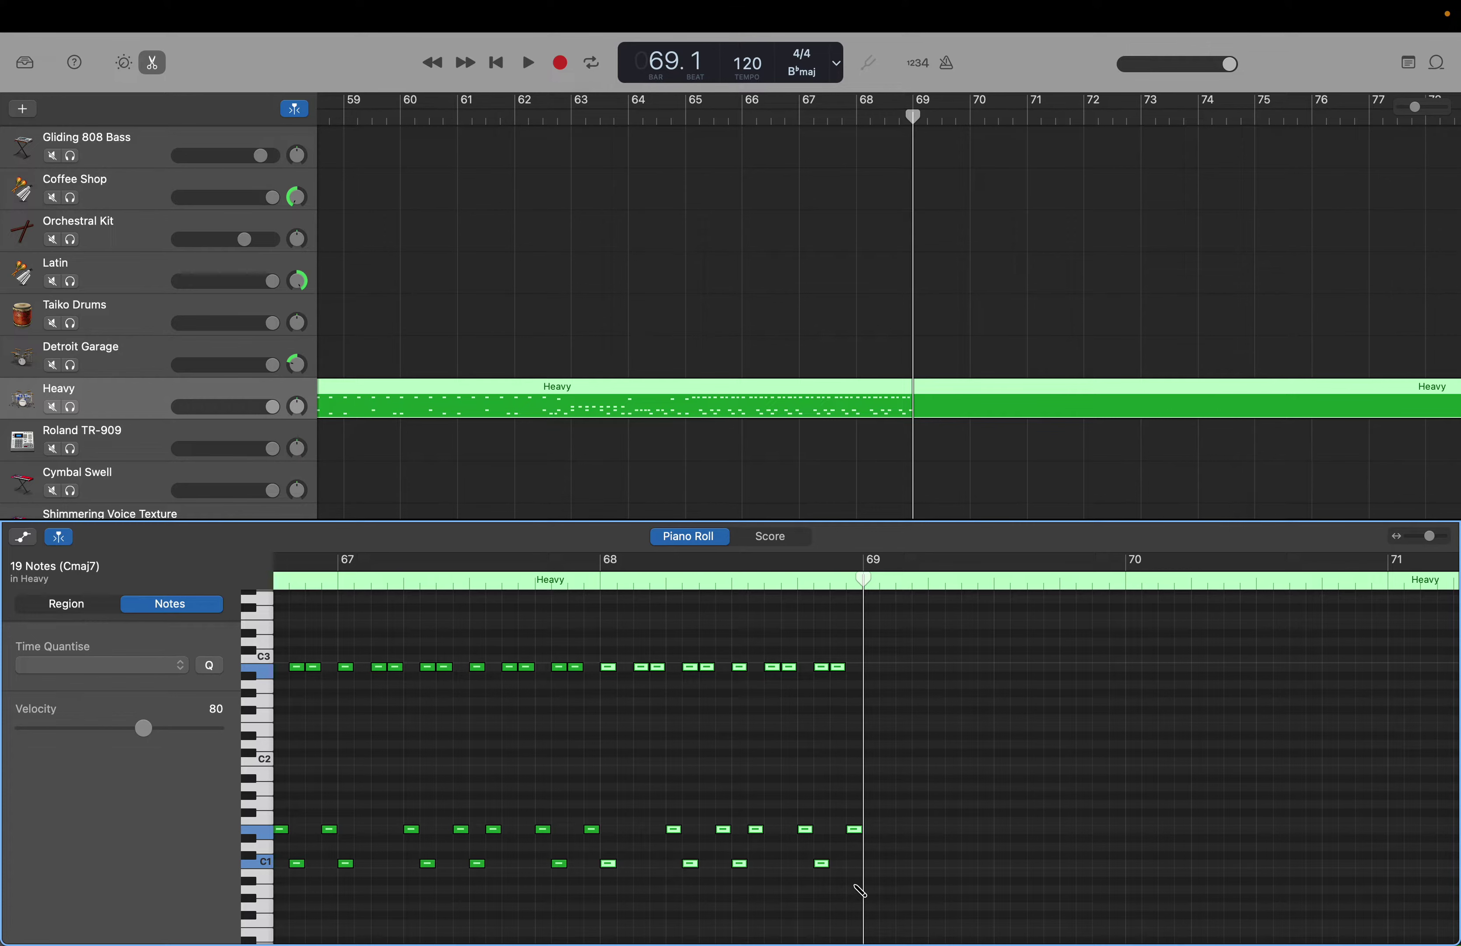
key(period)
key(period)
key(period)
key(period)
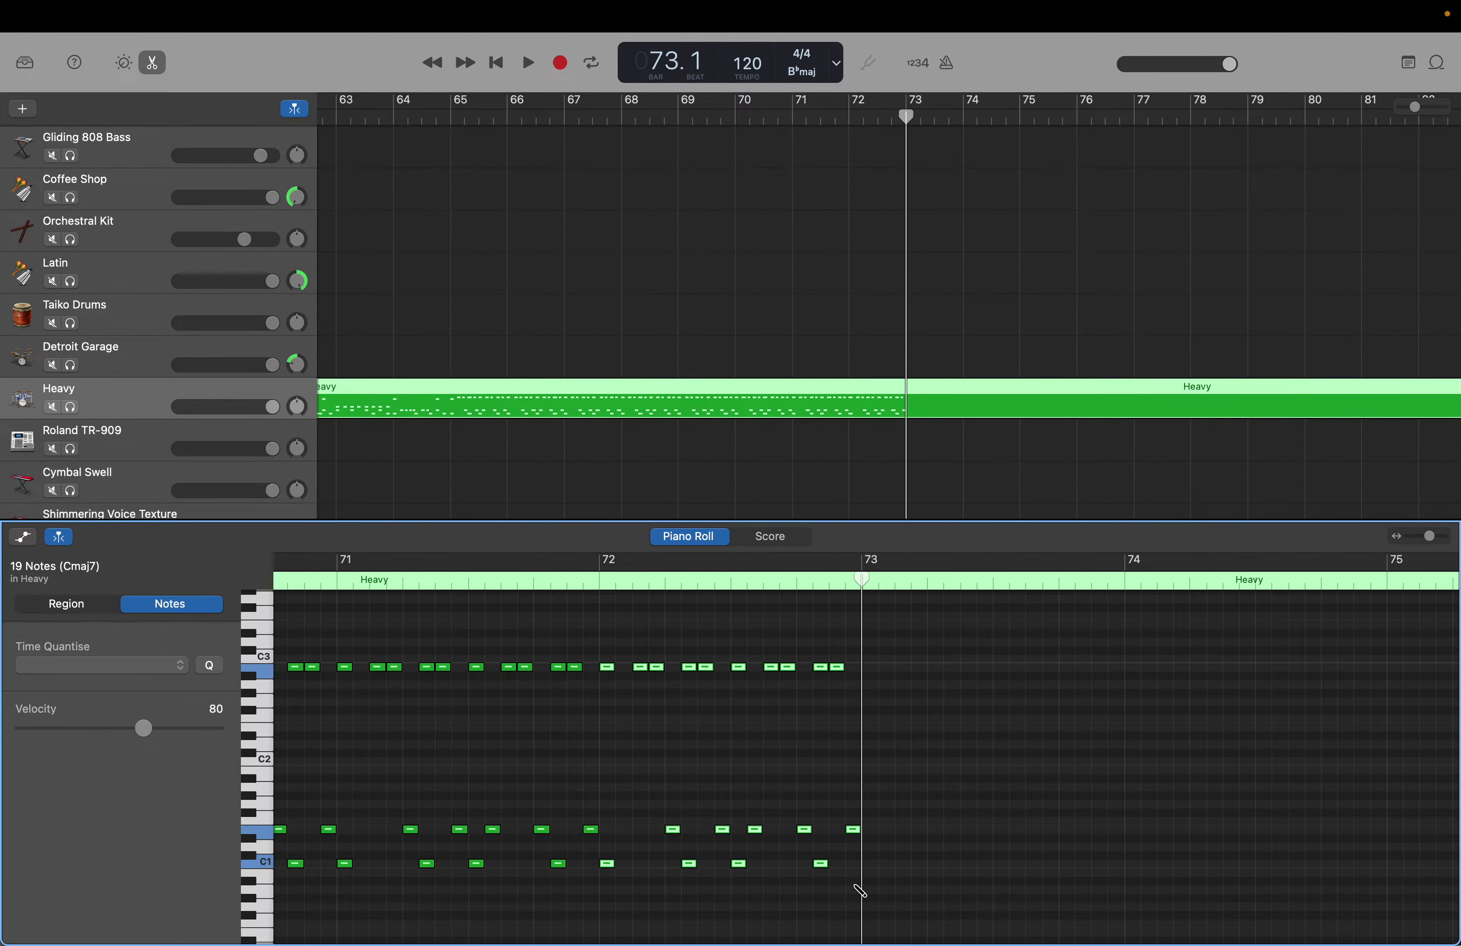
click(776, 791)
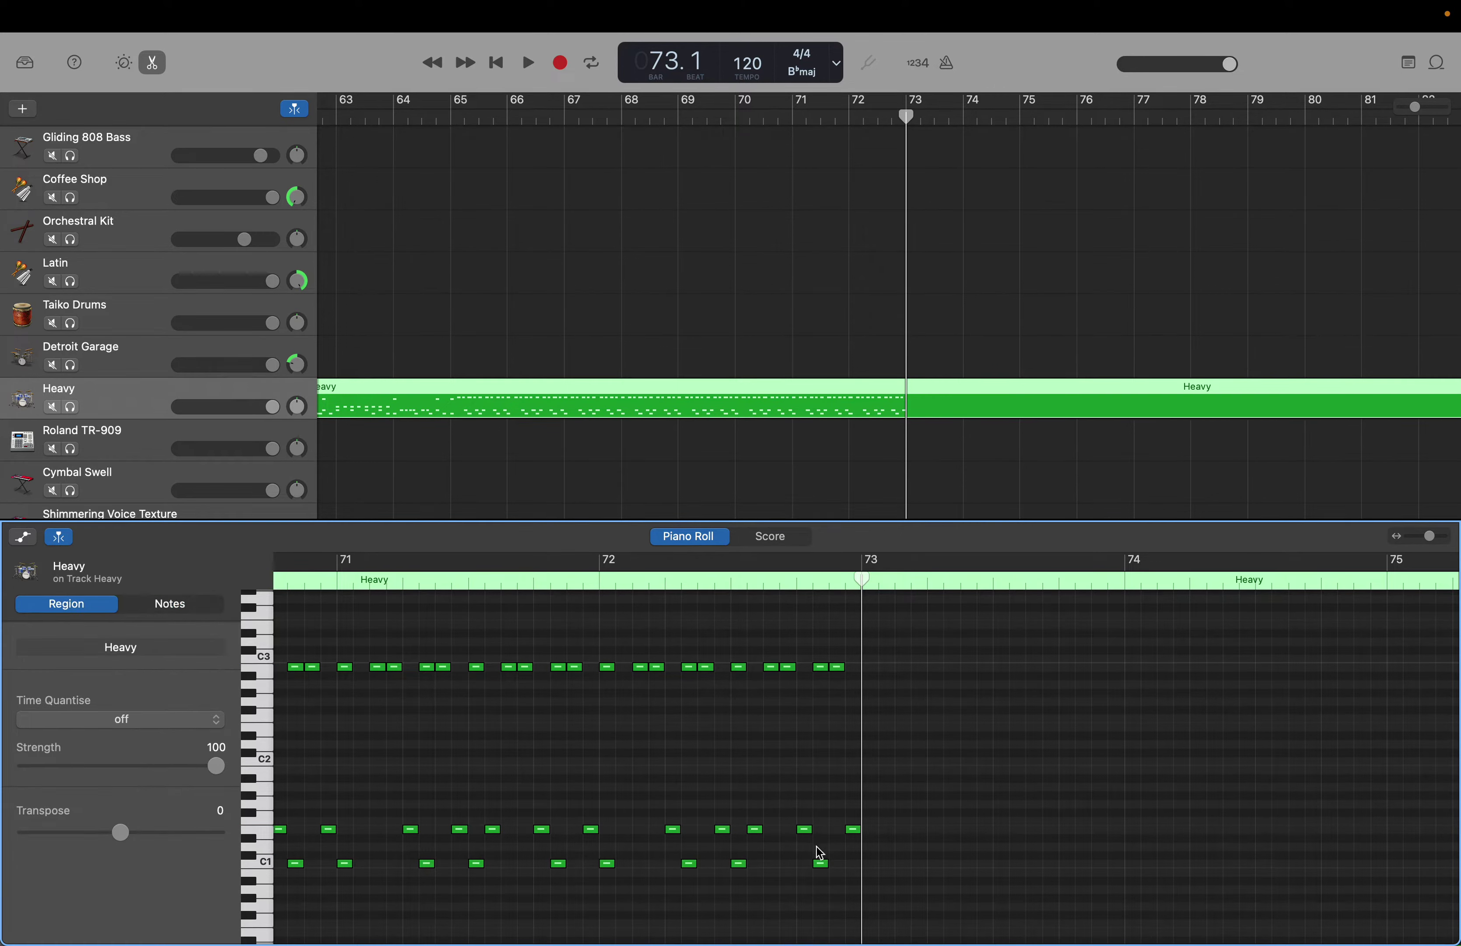
In beat 4 of bar 72, add an E1 note on the second sixteenth and move two existing notes to B1 on the third and last sixteenths
right_click(823, 837)
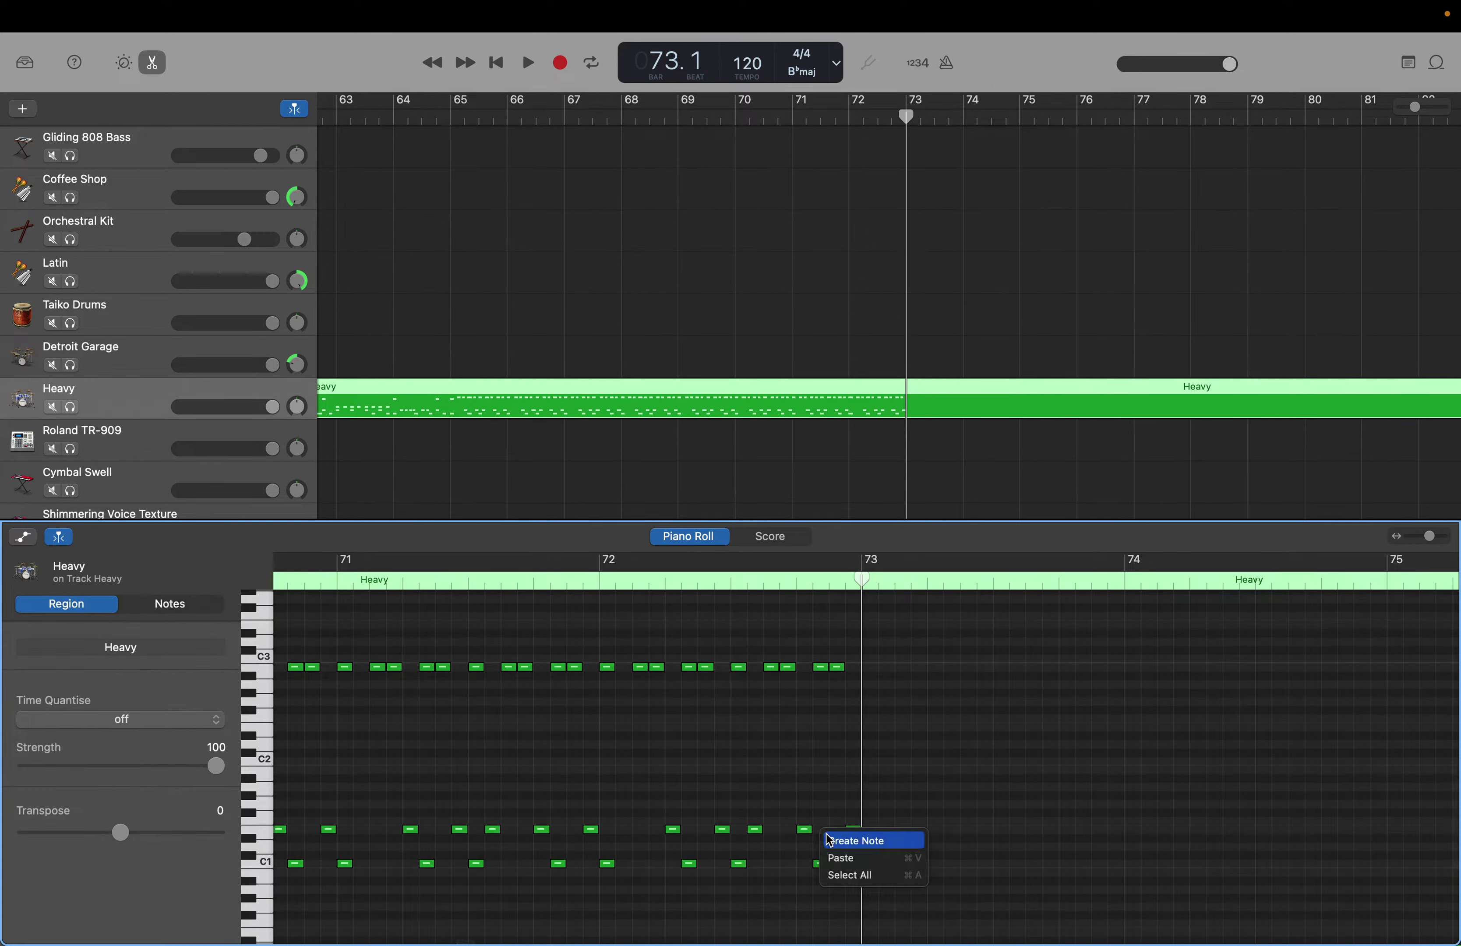
click(846, 840)
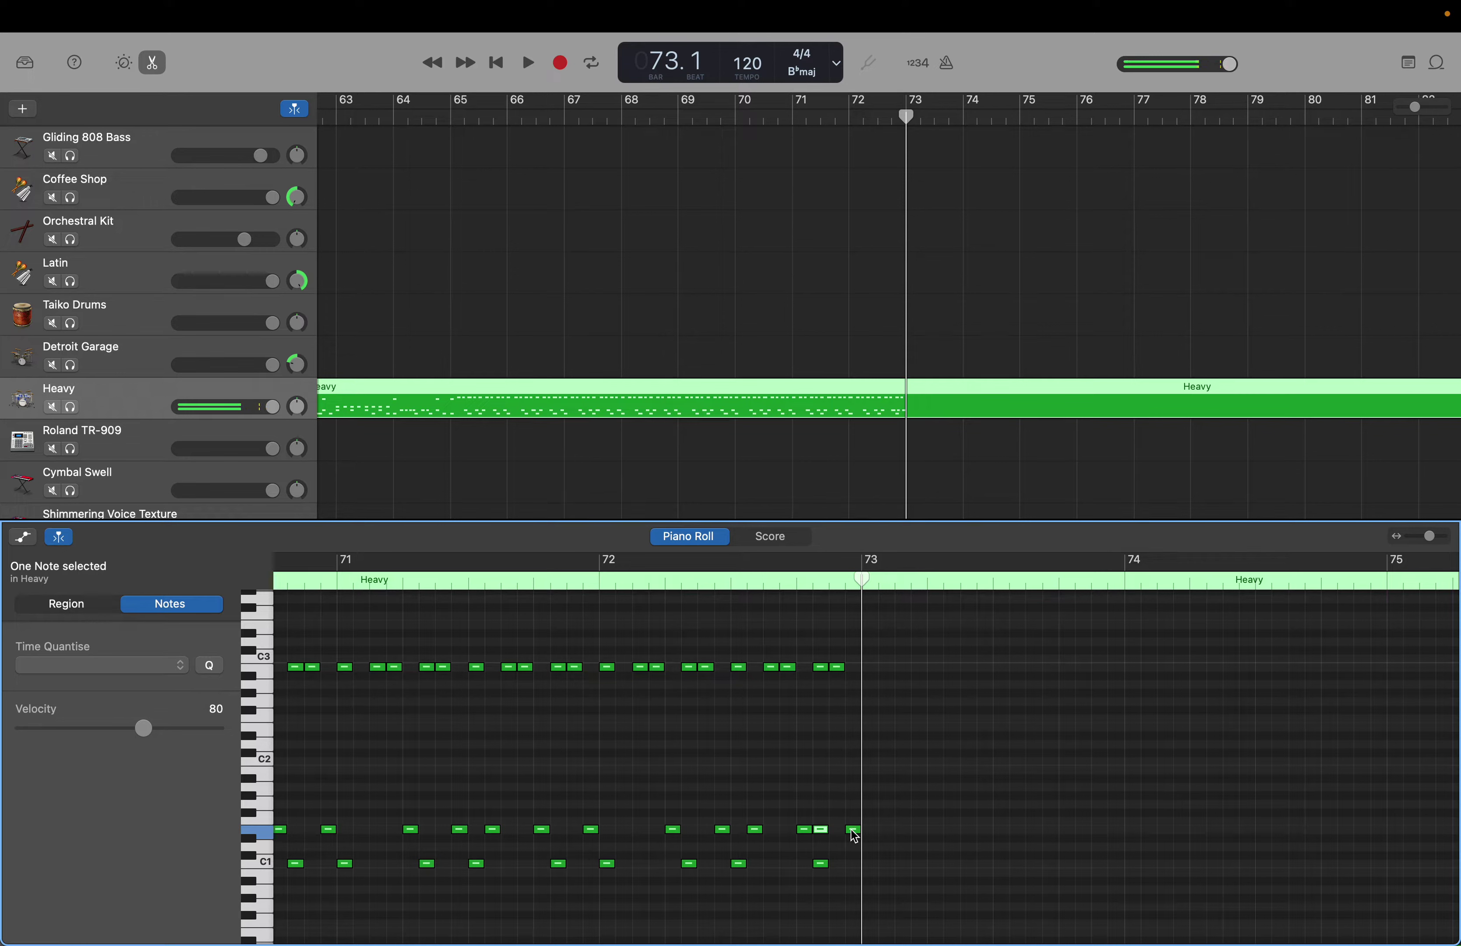
drag(854, 829, 839, 772)
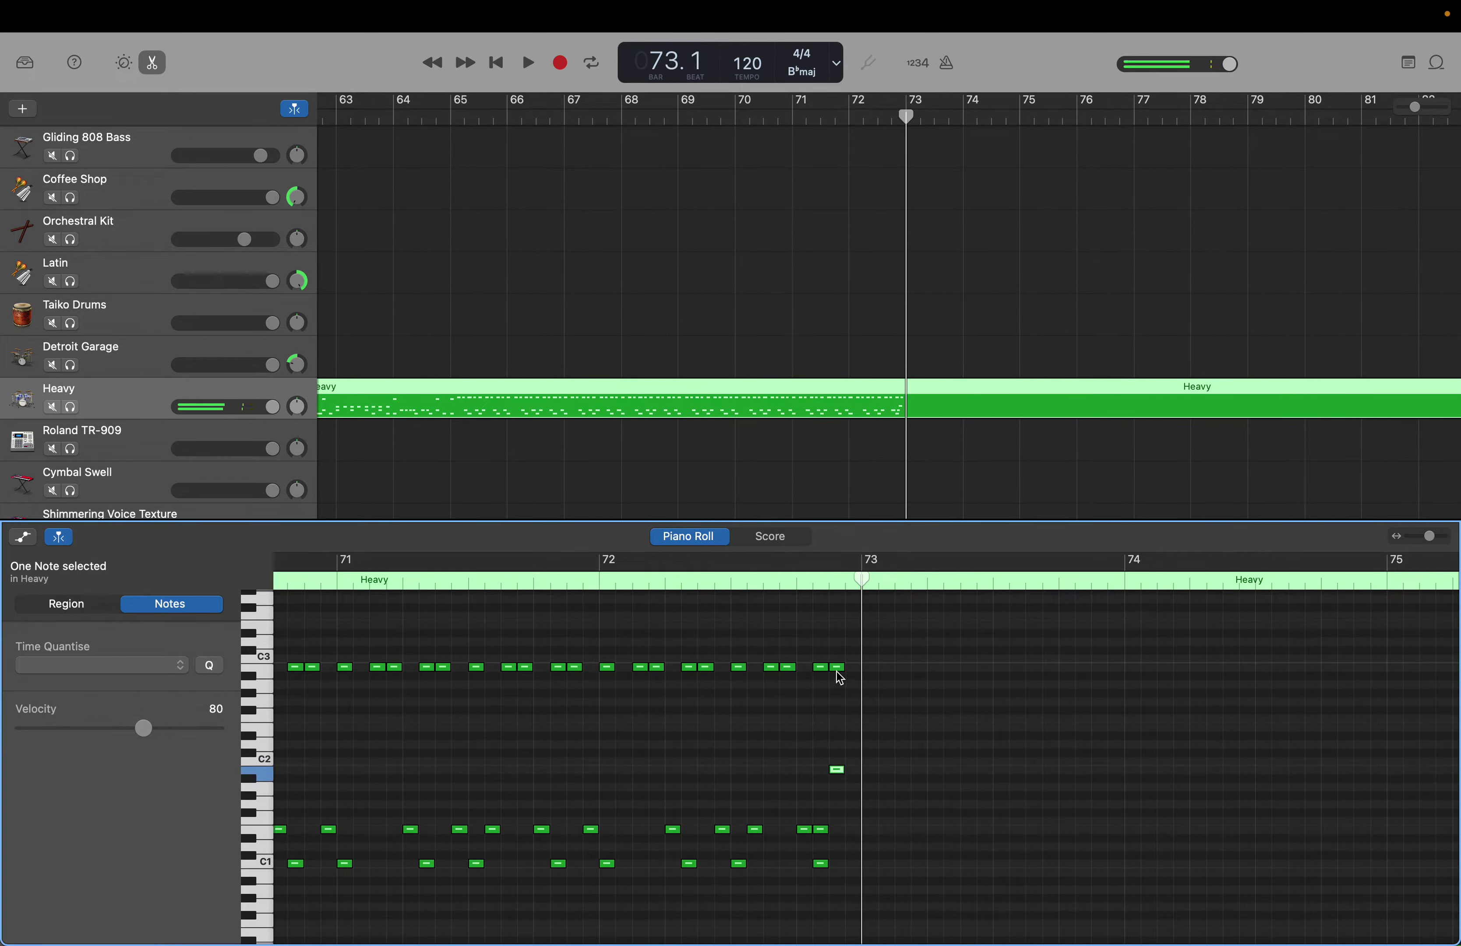
drag(837, 671, 853, 769)
Delete the C1 and B2 notes on the second sixteenth of beat 4 in bar 72
click(822, 864)
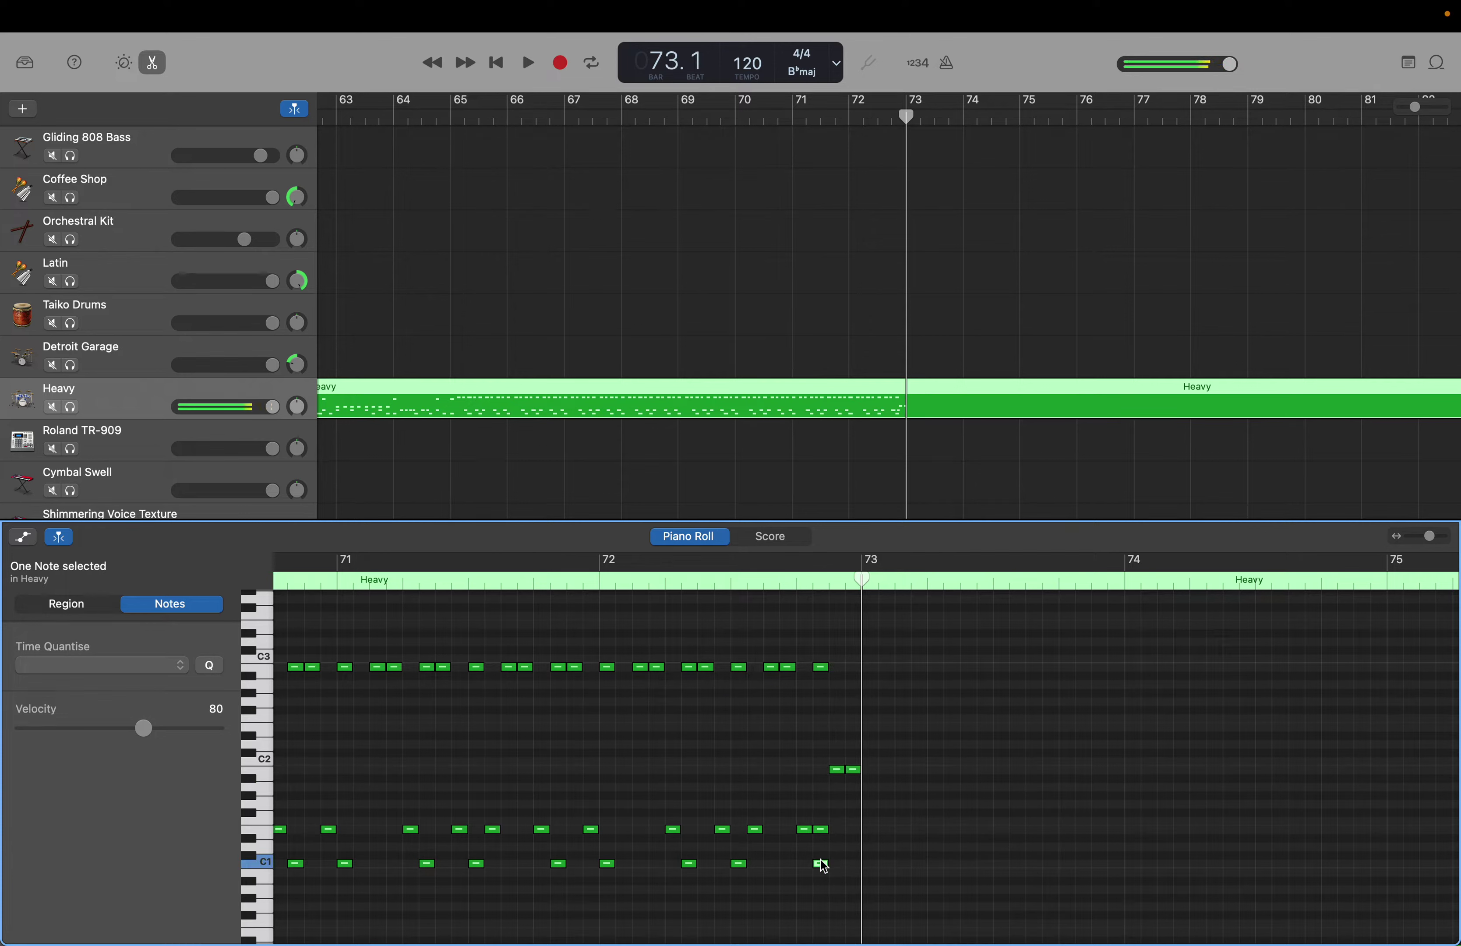
key(Delete)
click(822, 672)
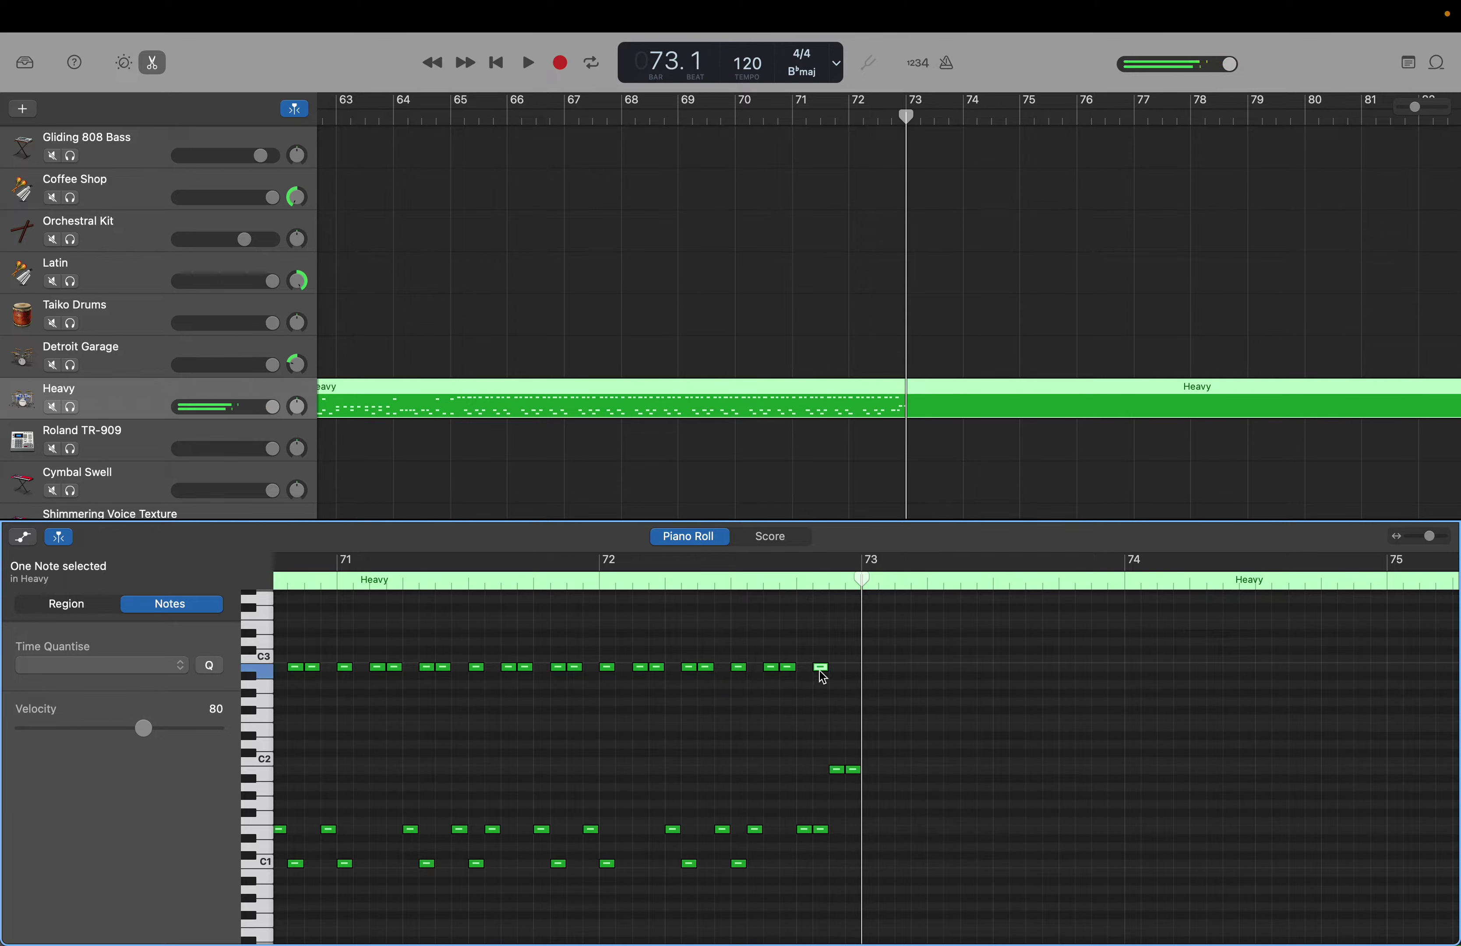
key(Delete)
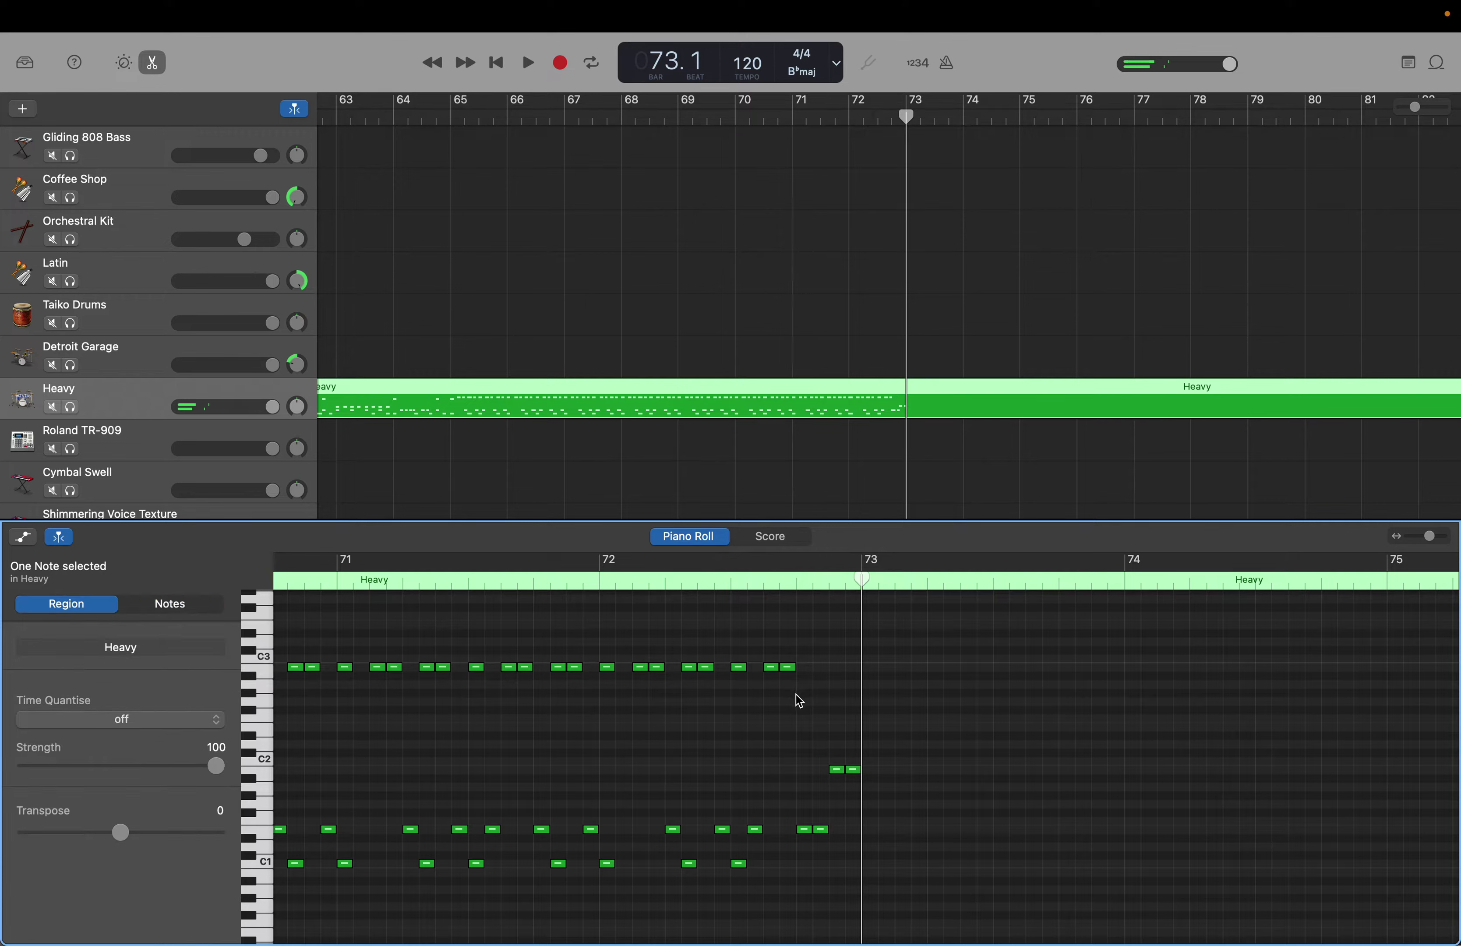
Copy all the notes of bars 65 through 72 and paste them at the start of bar 73
click(848, 644)
drag(855, 648, 437, 881)
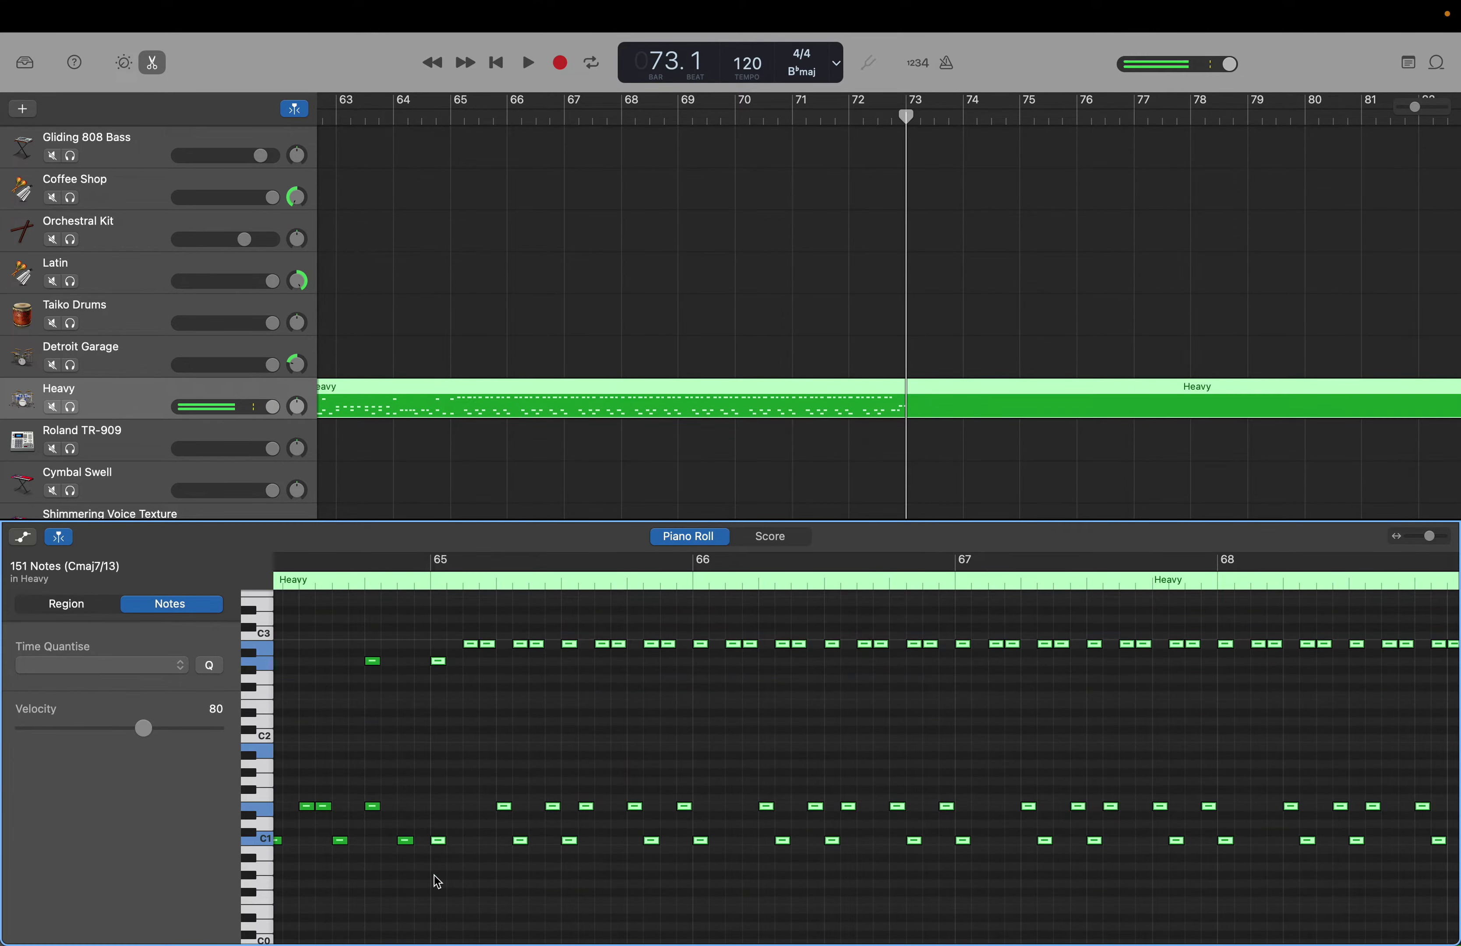
key(space)
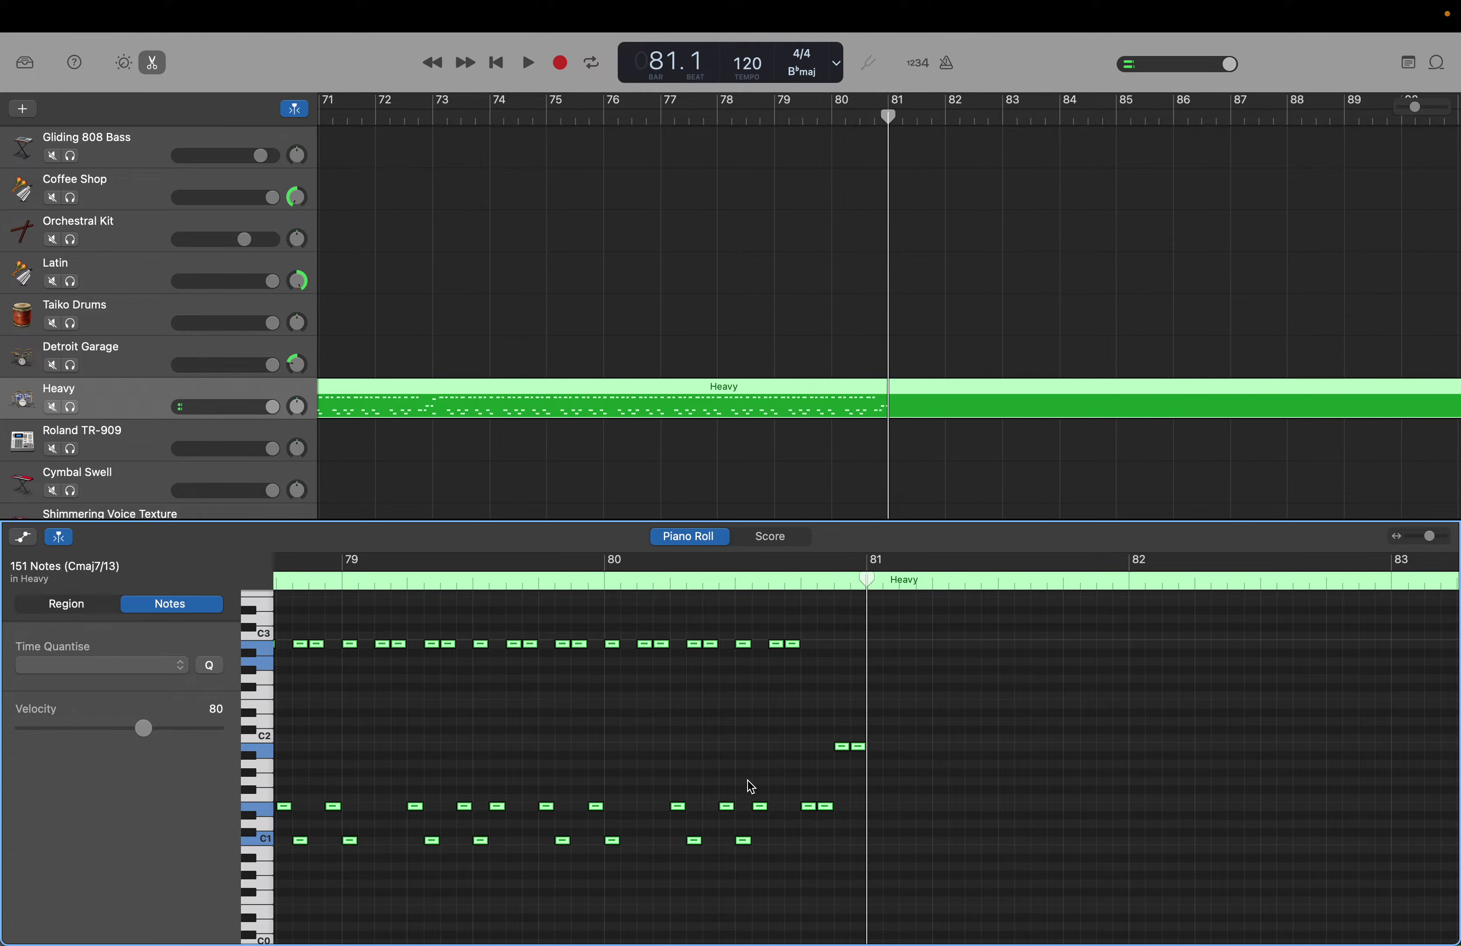
click(751, 787)
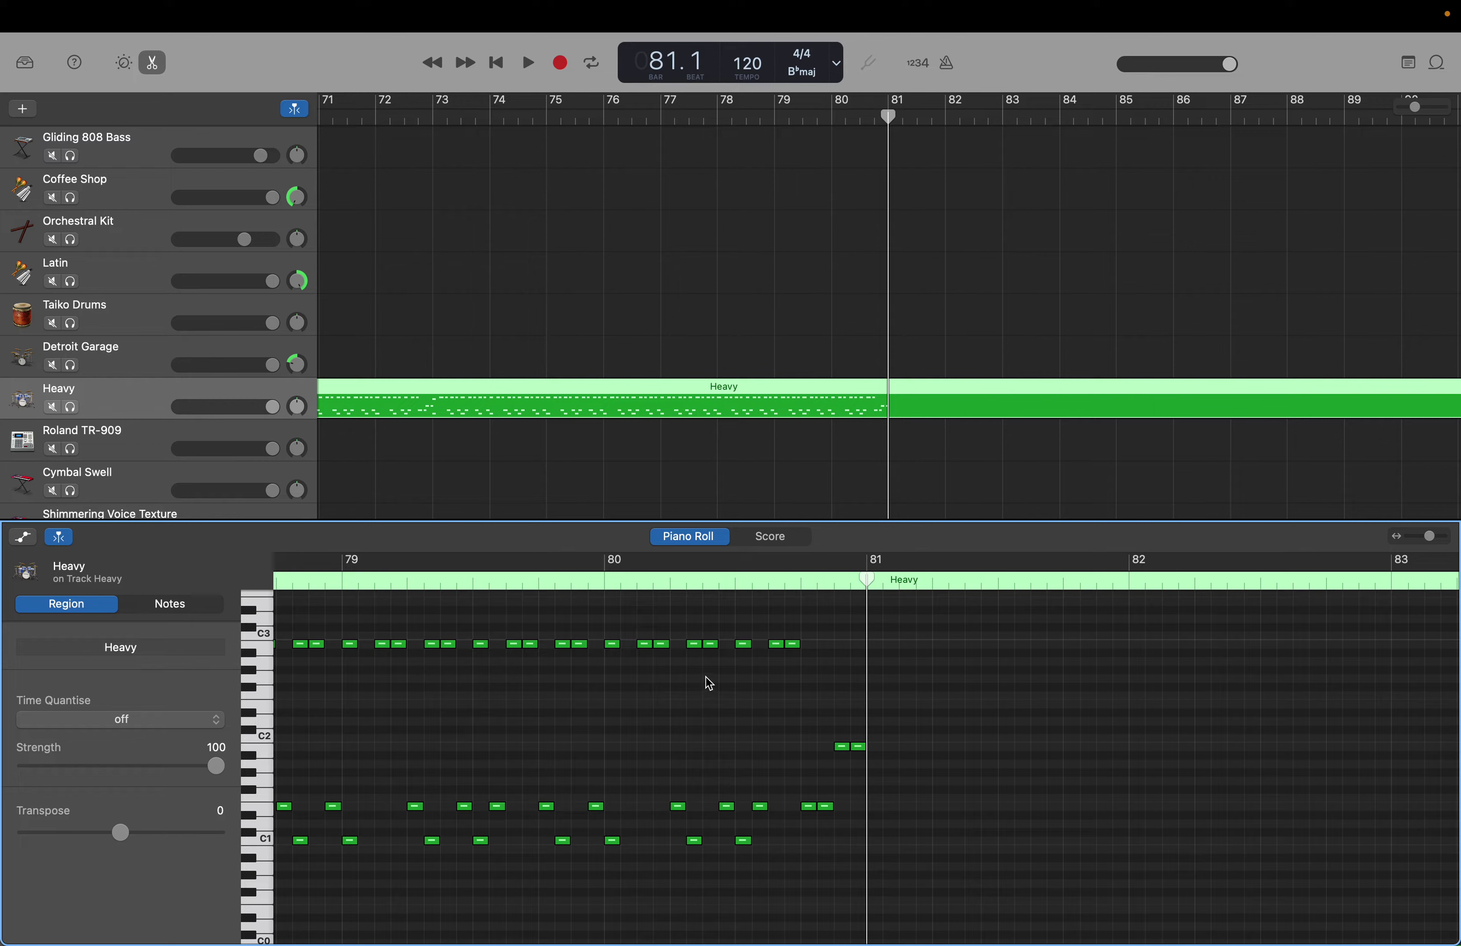
In bar 80, move the B2 on beat 2's second sixteenth to its last, shift that sixteenth's E1 to beat 3, and delete beat 3's C1
drag(700, 649, 733, 650)
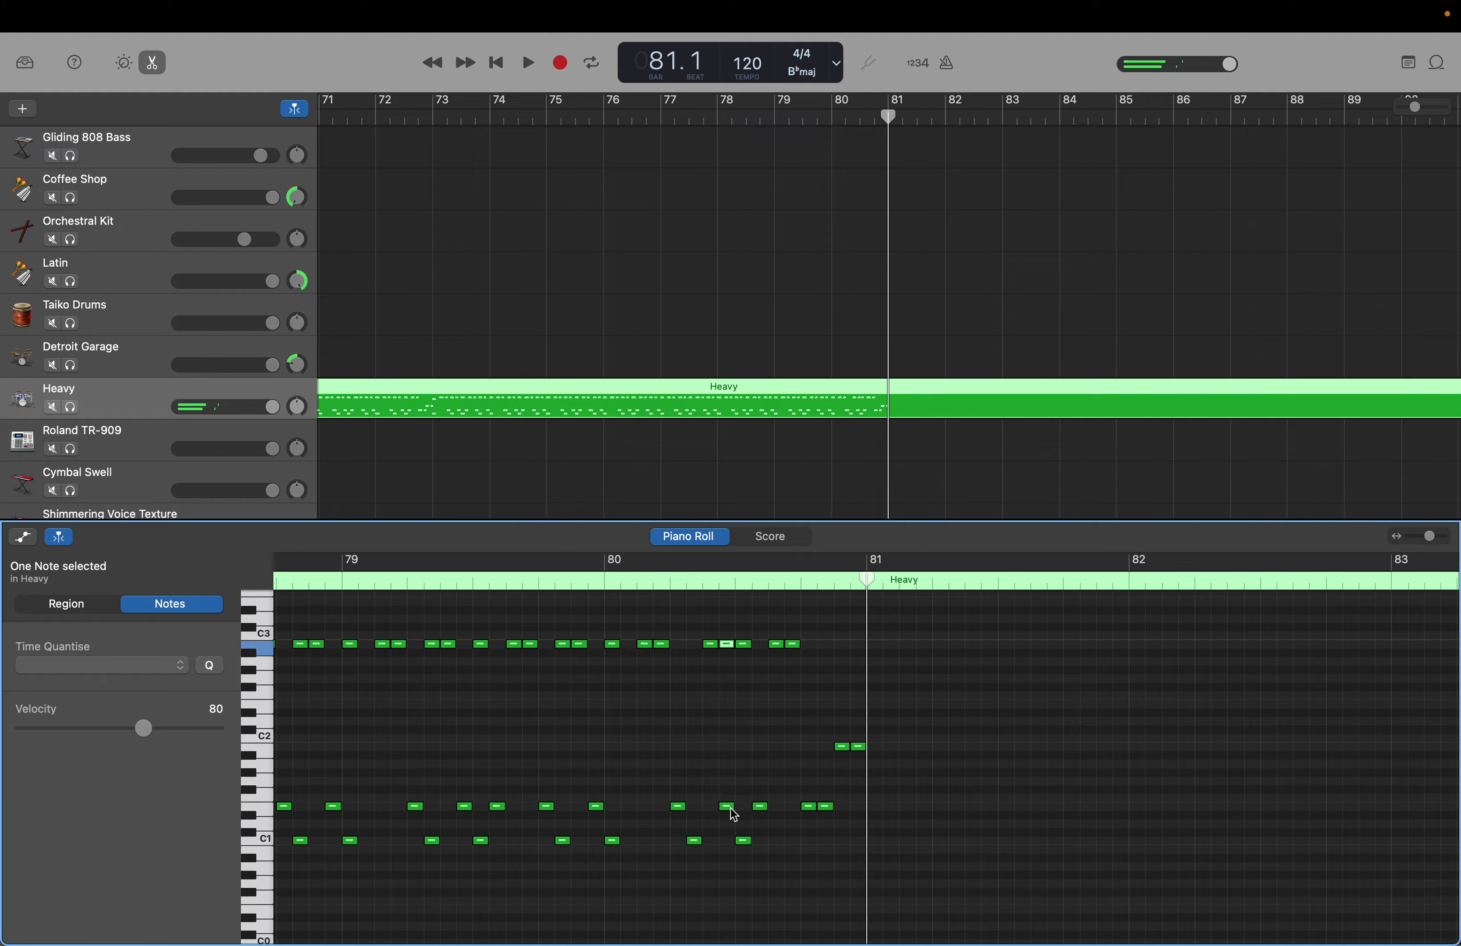
drag(728, 806, 749, 814)
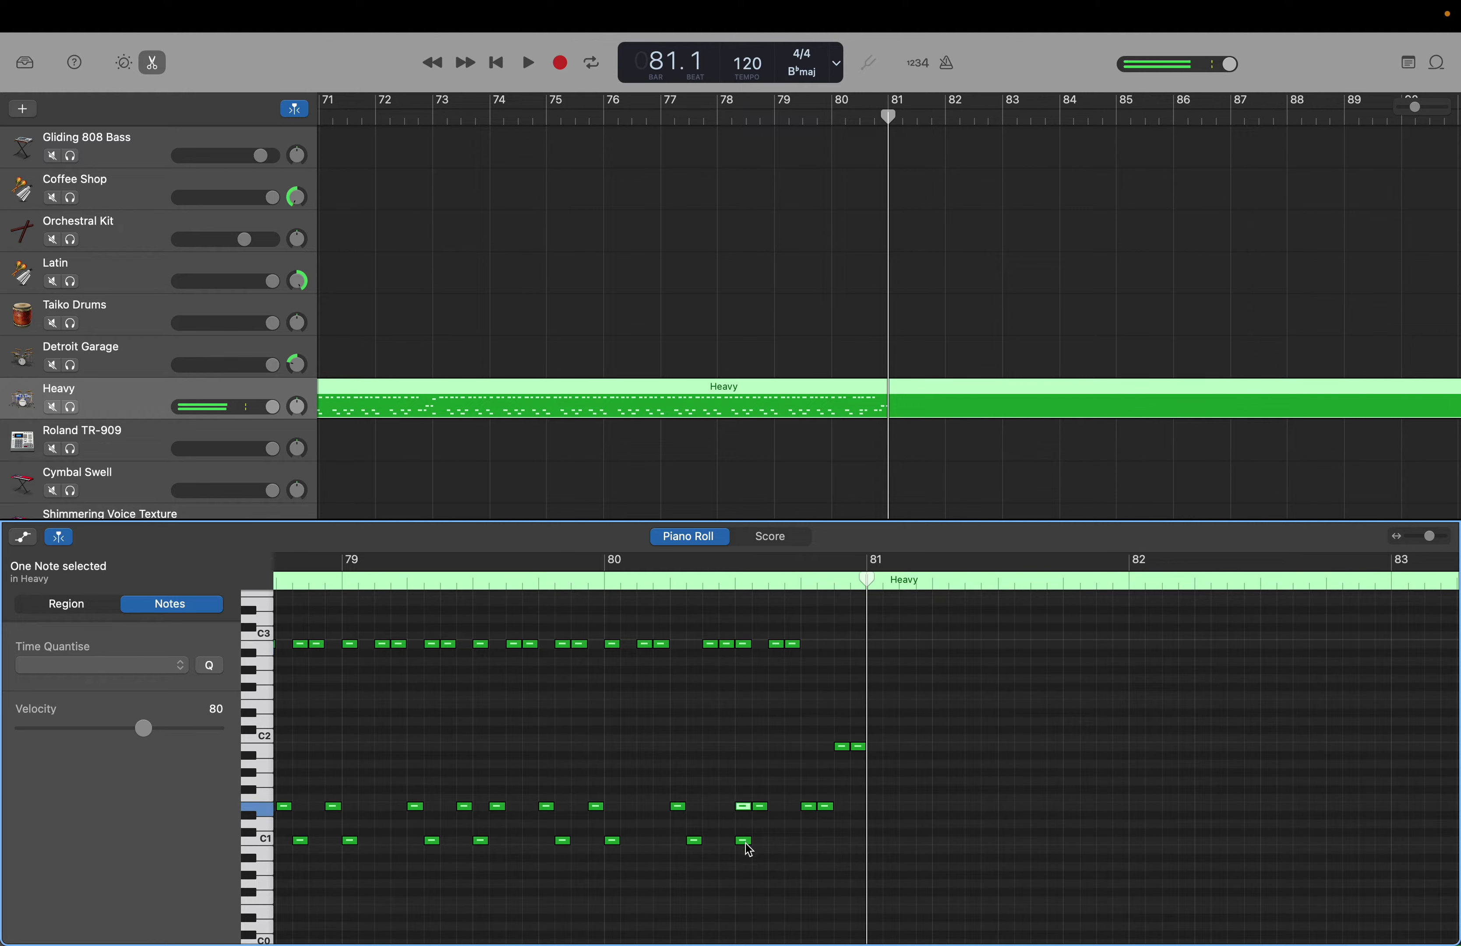
click(749, 848)
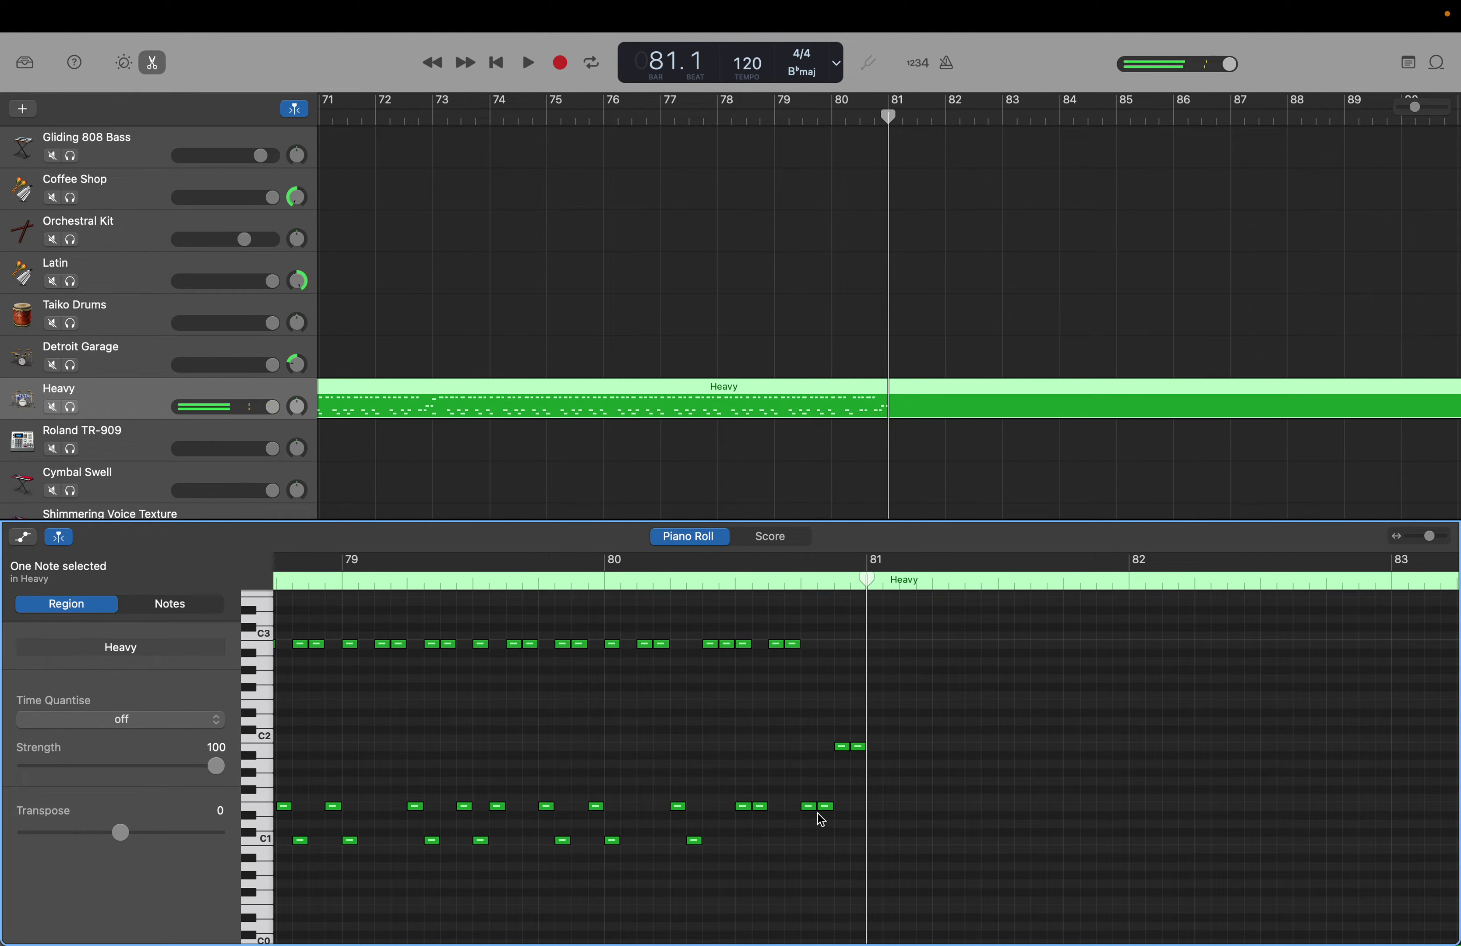
Rearrange bar 80's ending into D2, B1 and G1 sixteenth pairs starting on beat 3's third sixteenth, and delete the B2 note on beat 3
mouse_move(837, 811)
mouse_down()
mouse_move(796, 806)
mouse_move(843, 789)
mouse_up()
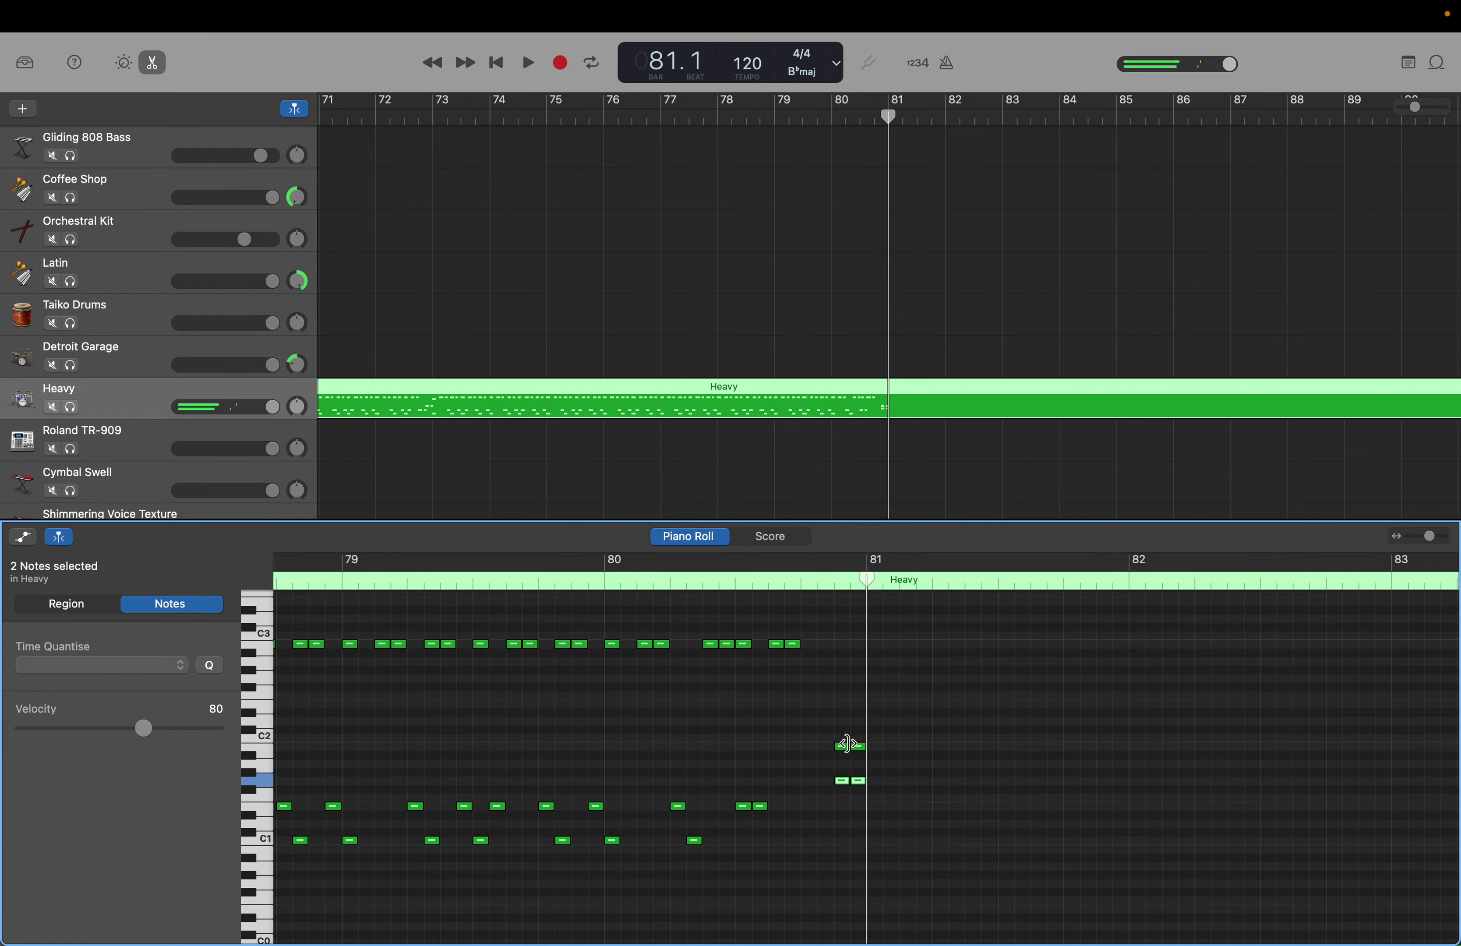
click(845, 746)
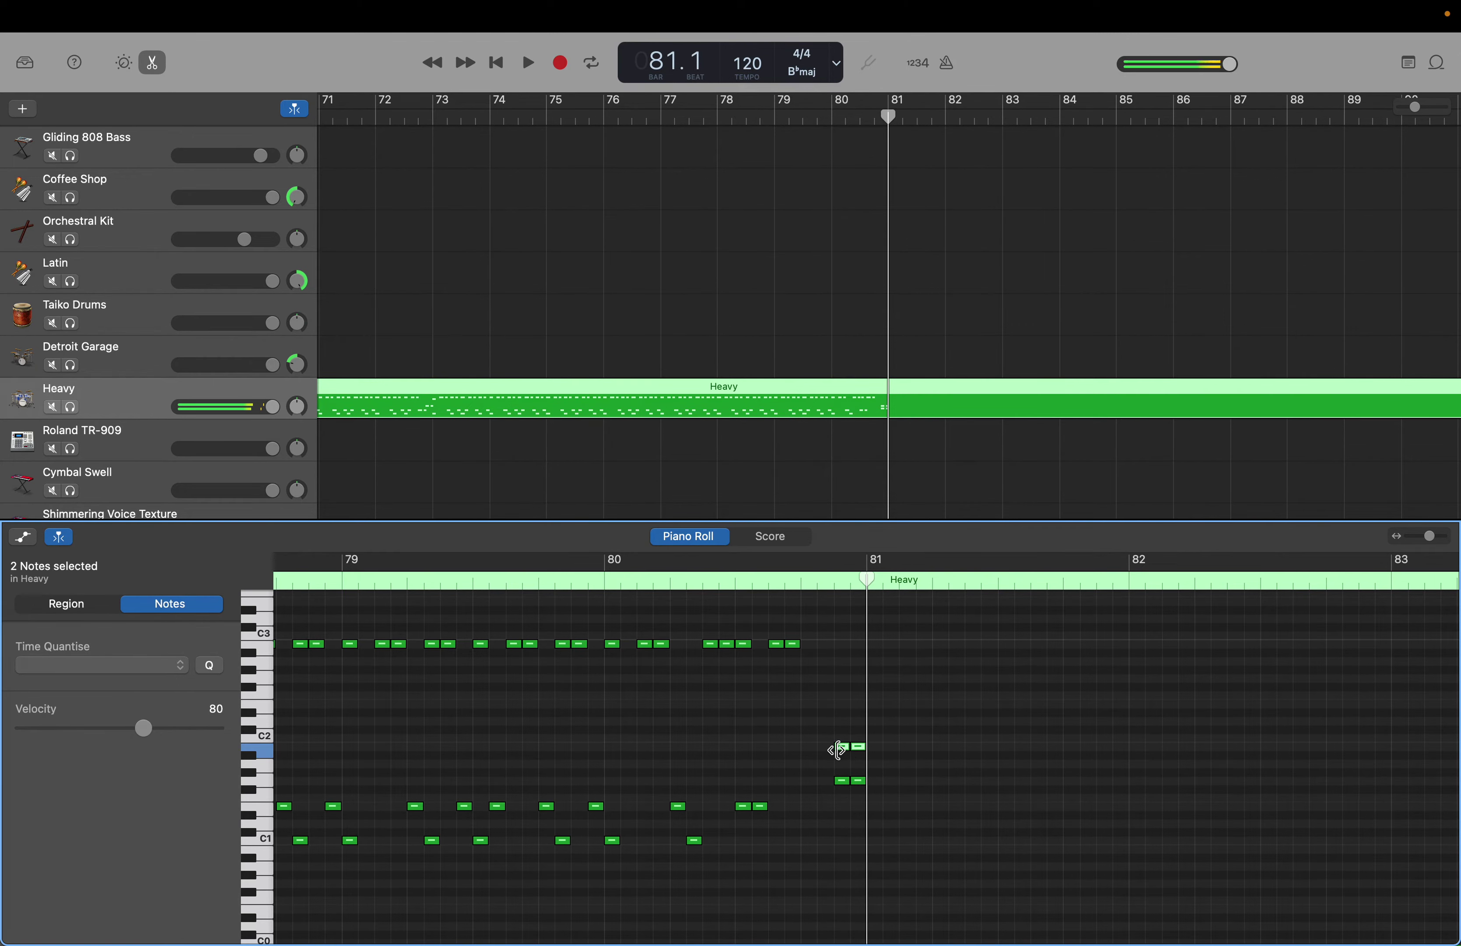
drag(842, 749, 809, 748)
drag(764, 630, 779, 722)
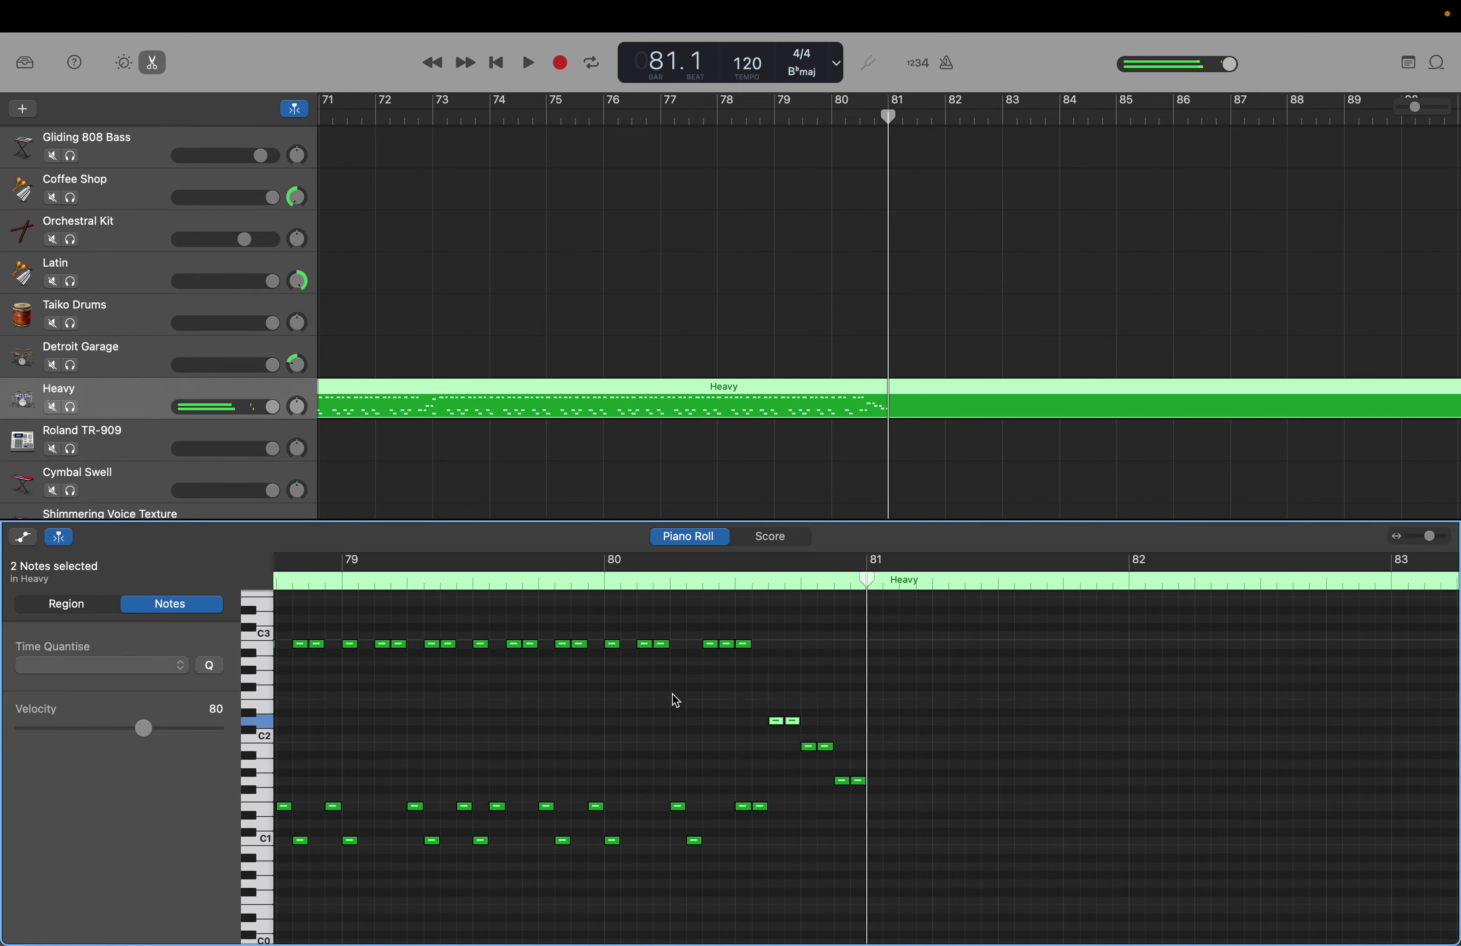
click(745, 645)
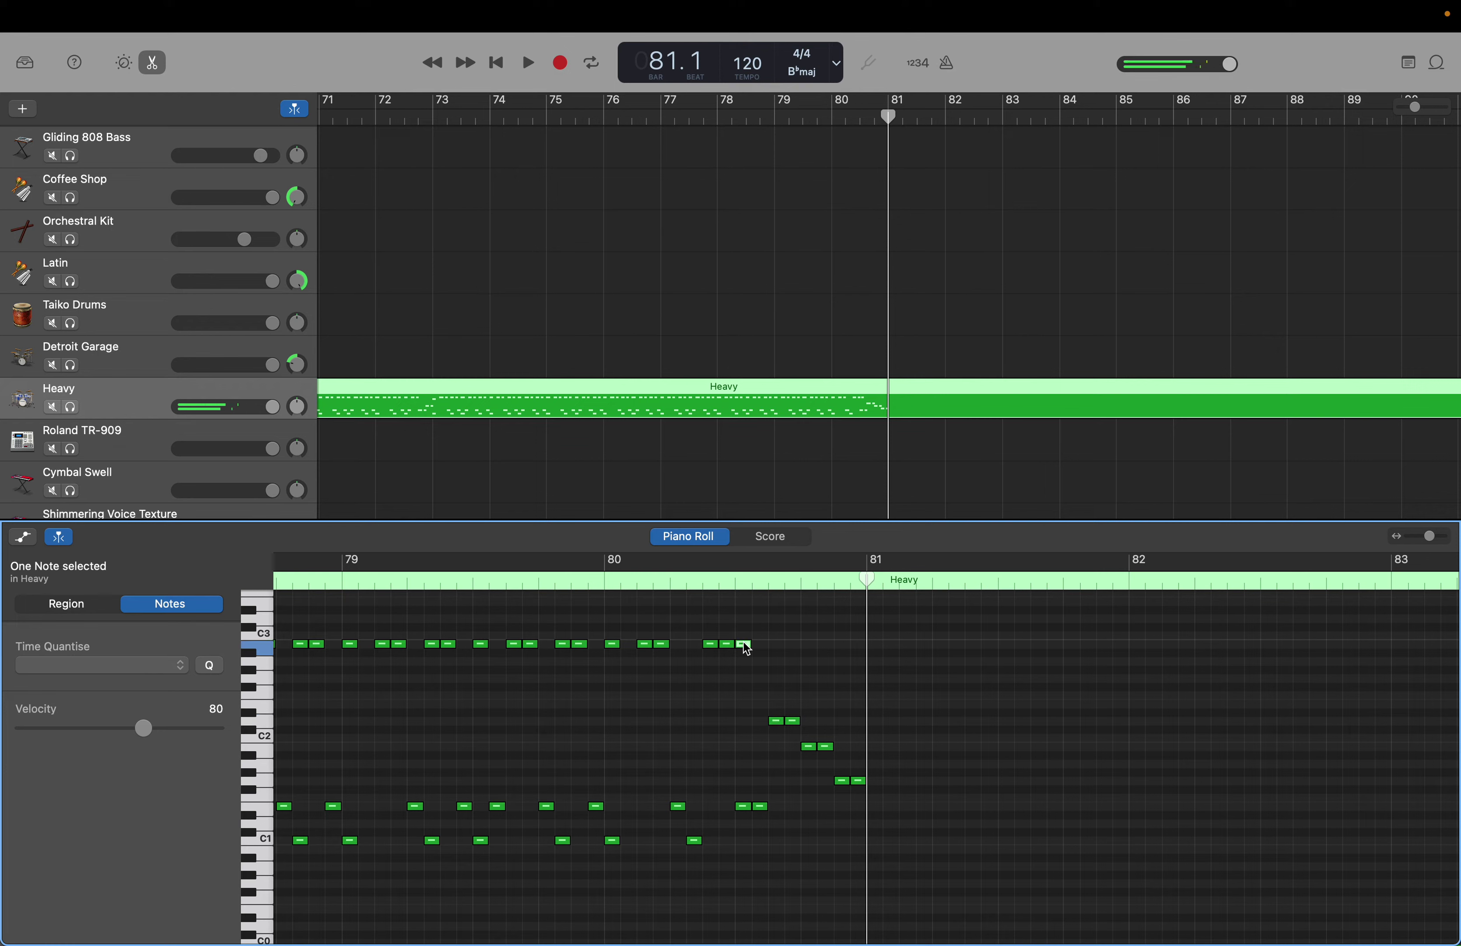
key(Delete)
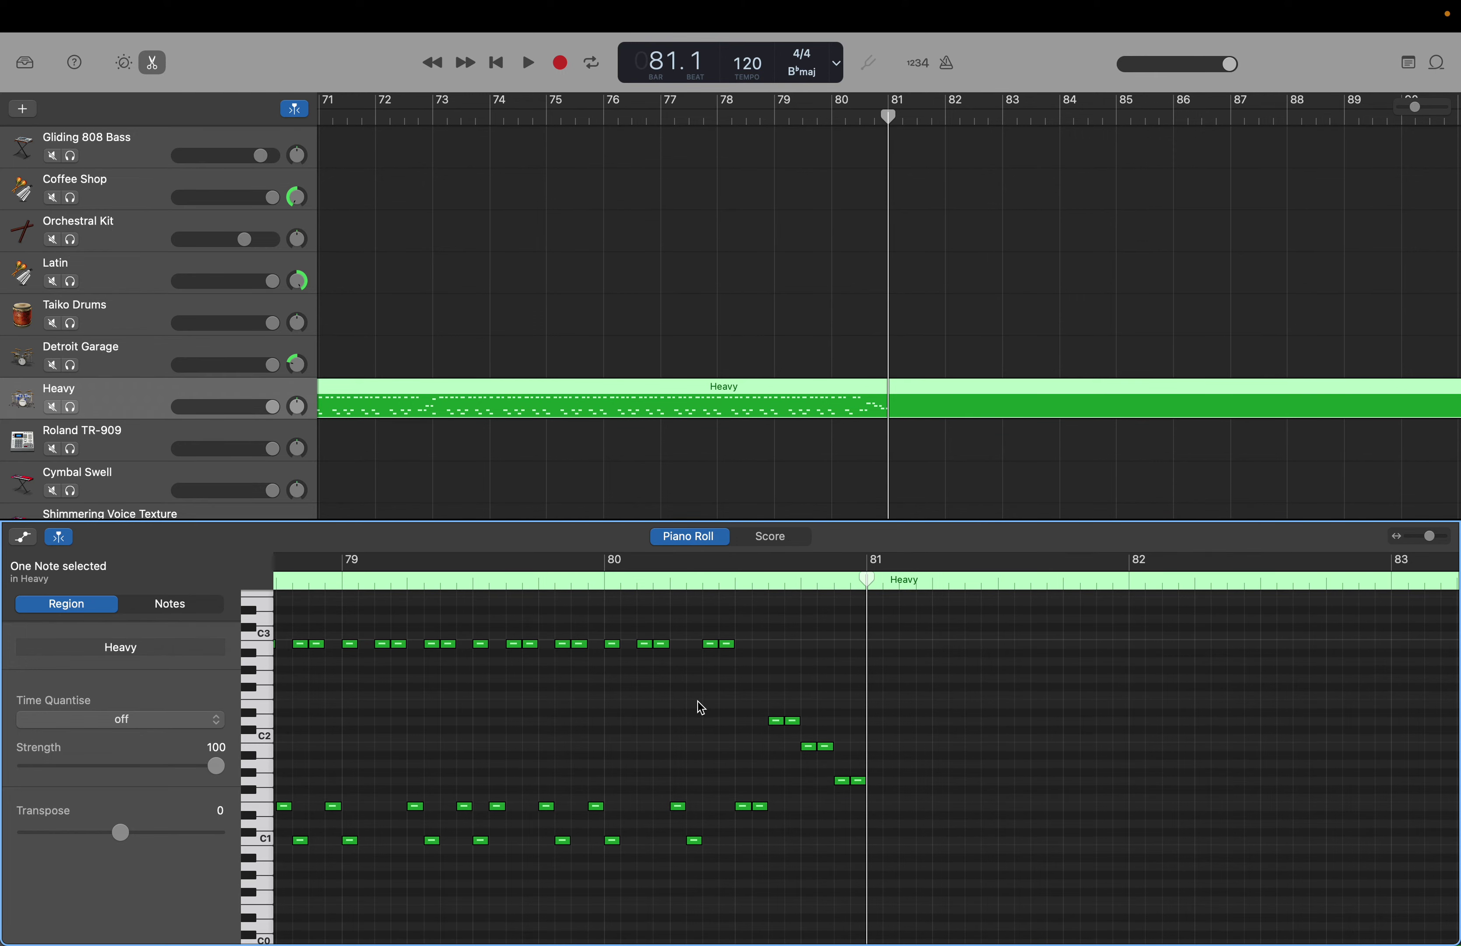
Move the playhead to bar 65, at the end of the Picked Bass track's notes
scroll(699, 704, left, 10)
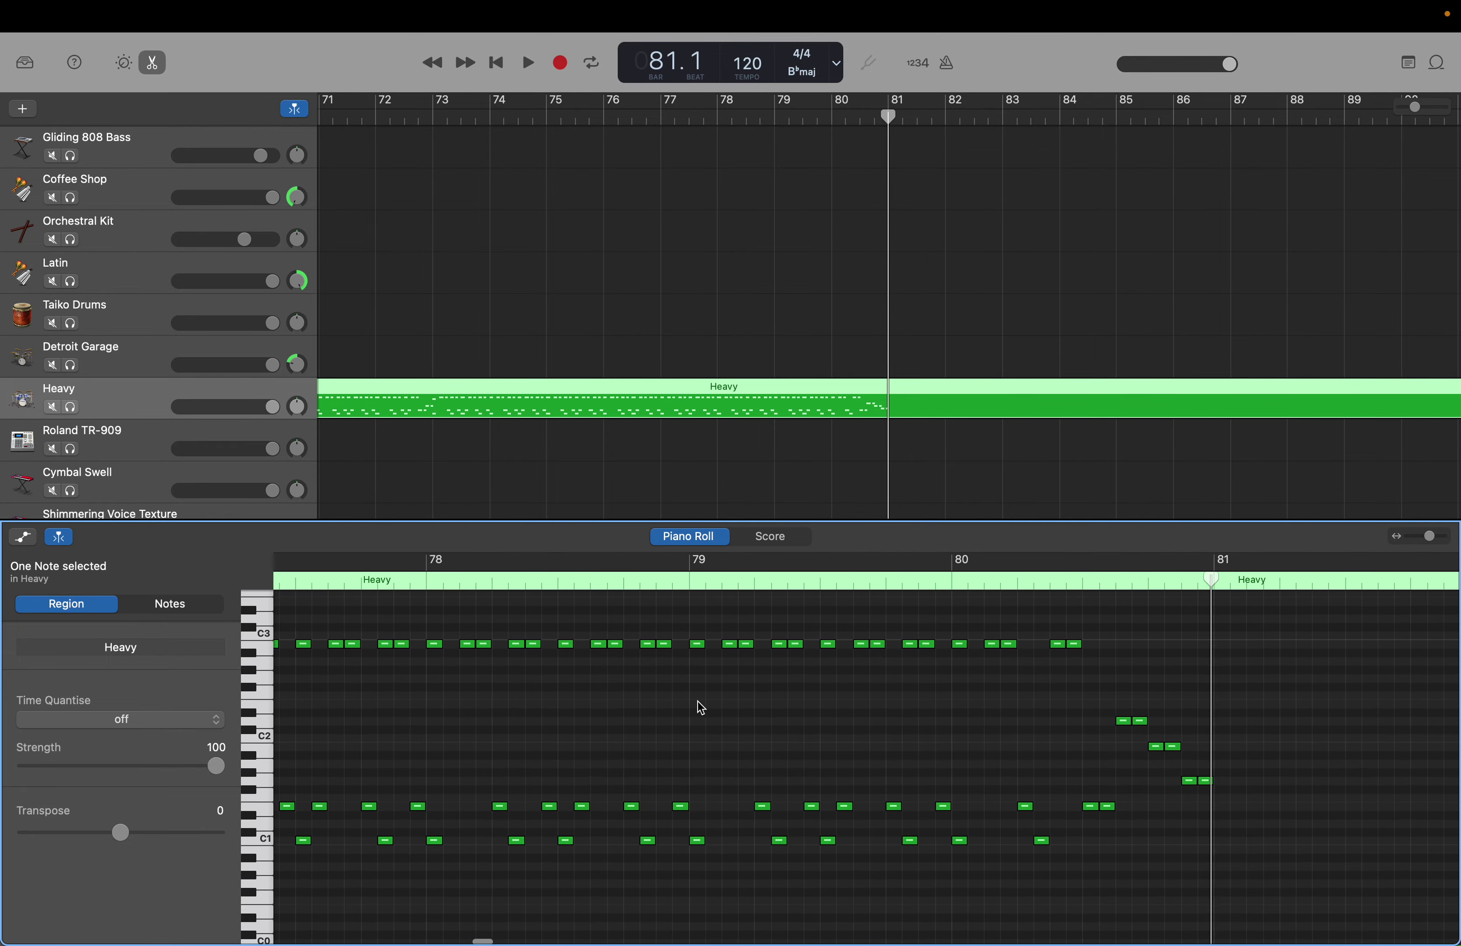
scroll(701, 708, left, 8)
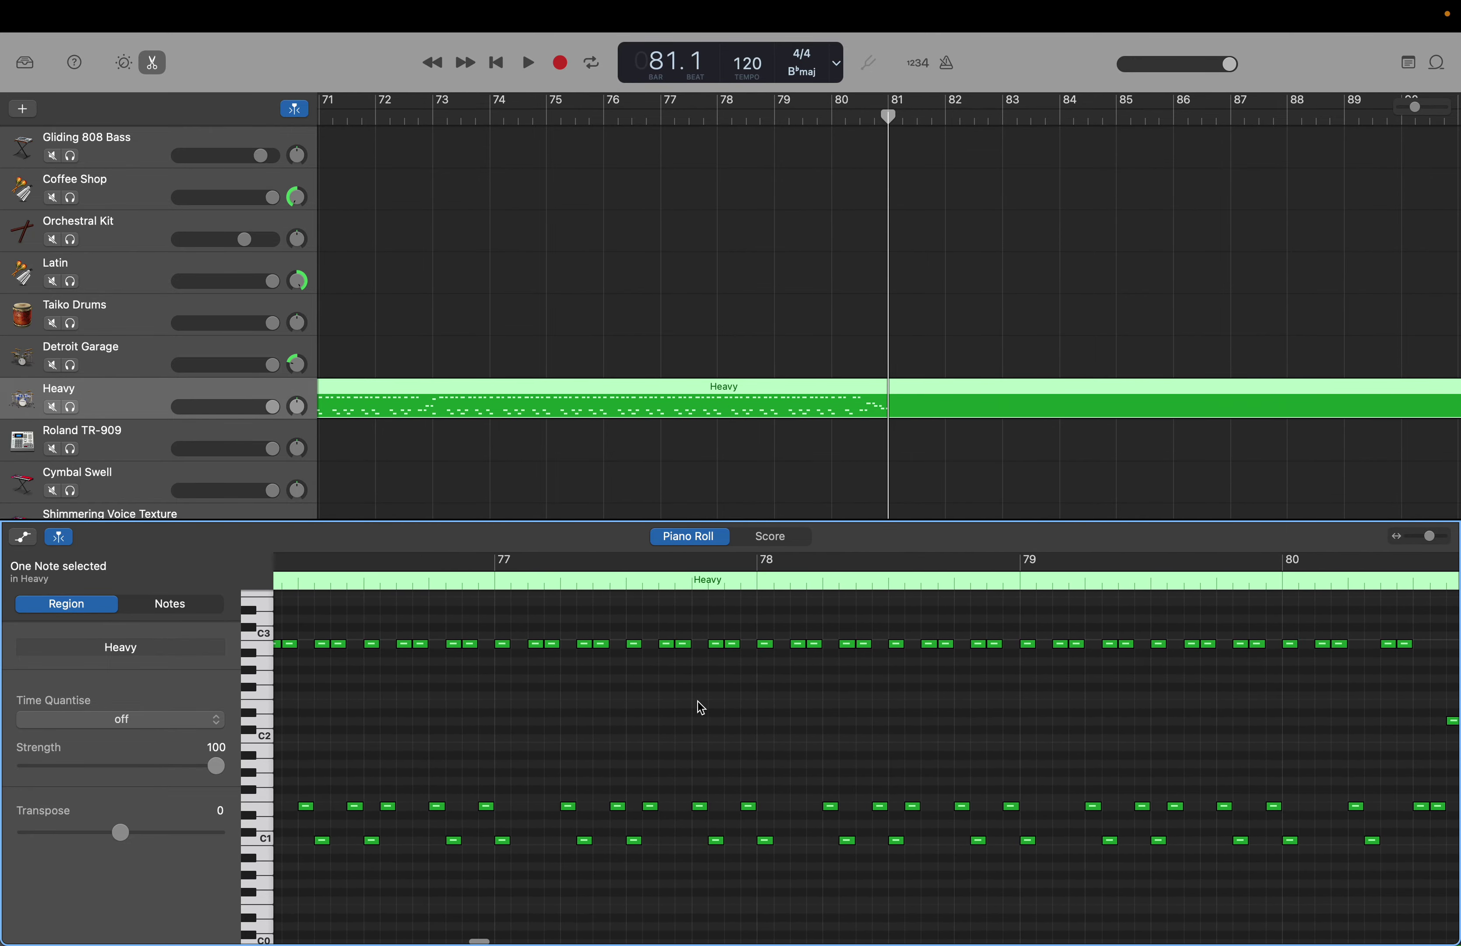
scroll(702, 708, left, 1)
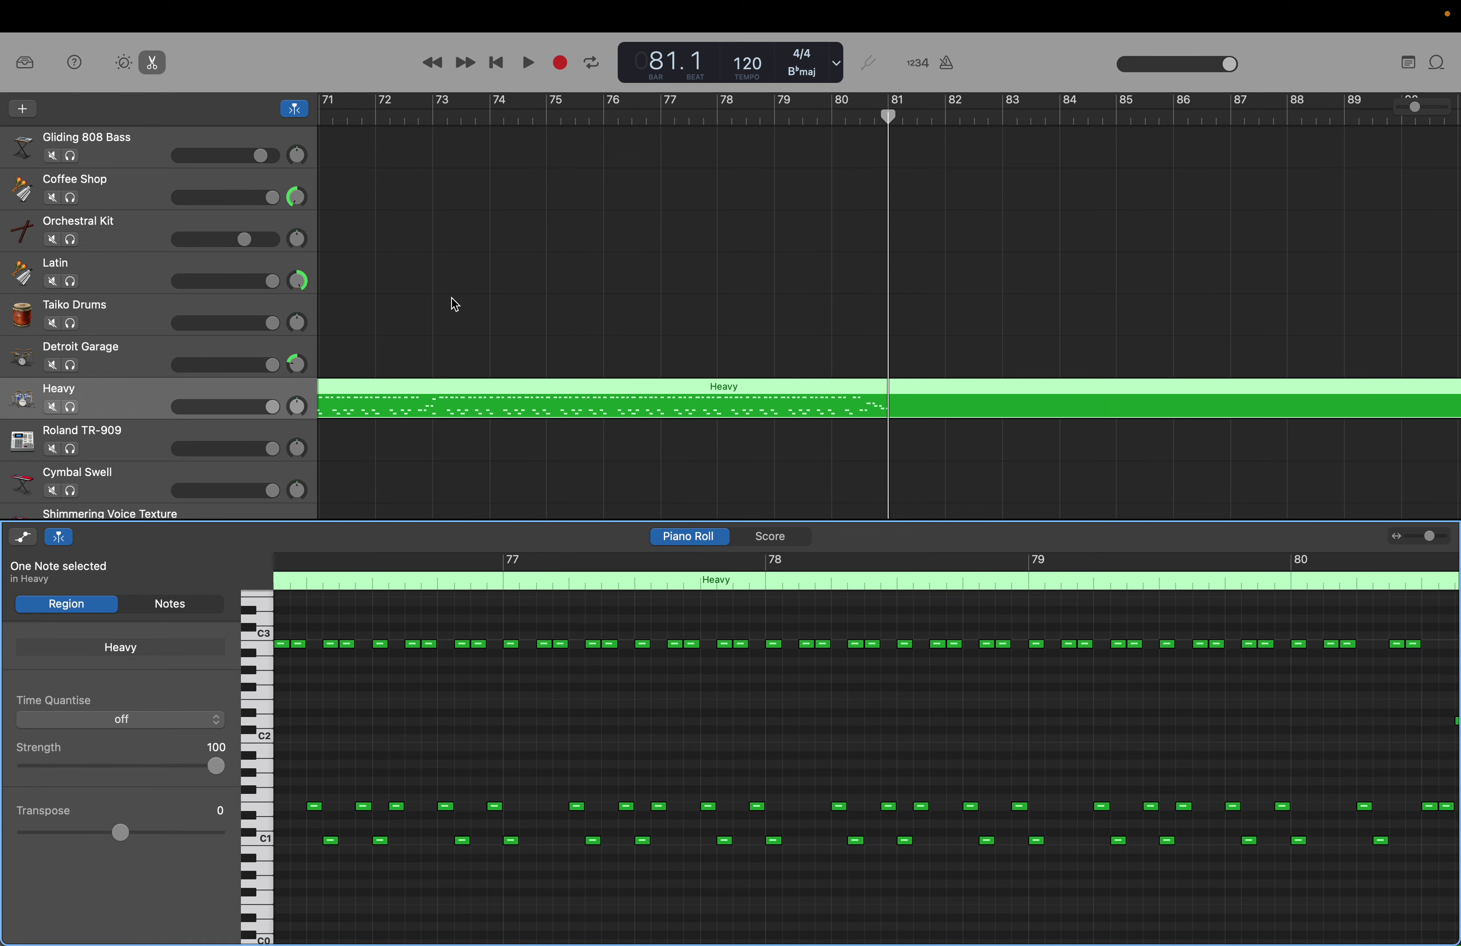
scroll(455, 304, up, 5)
scroll(455, 304, left, 4)
scroll(455, 304, left, 6)
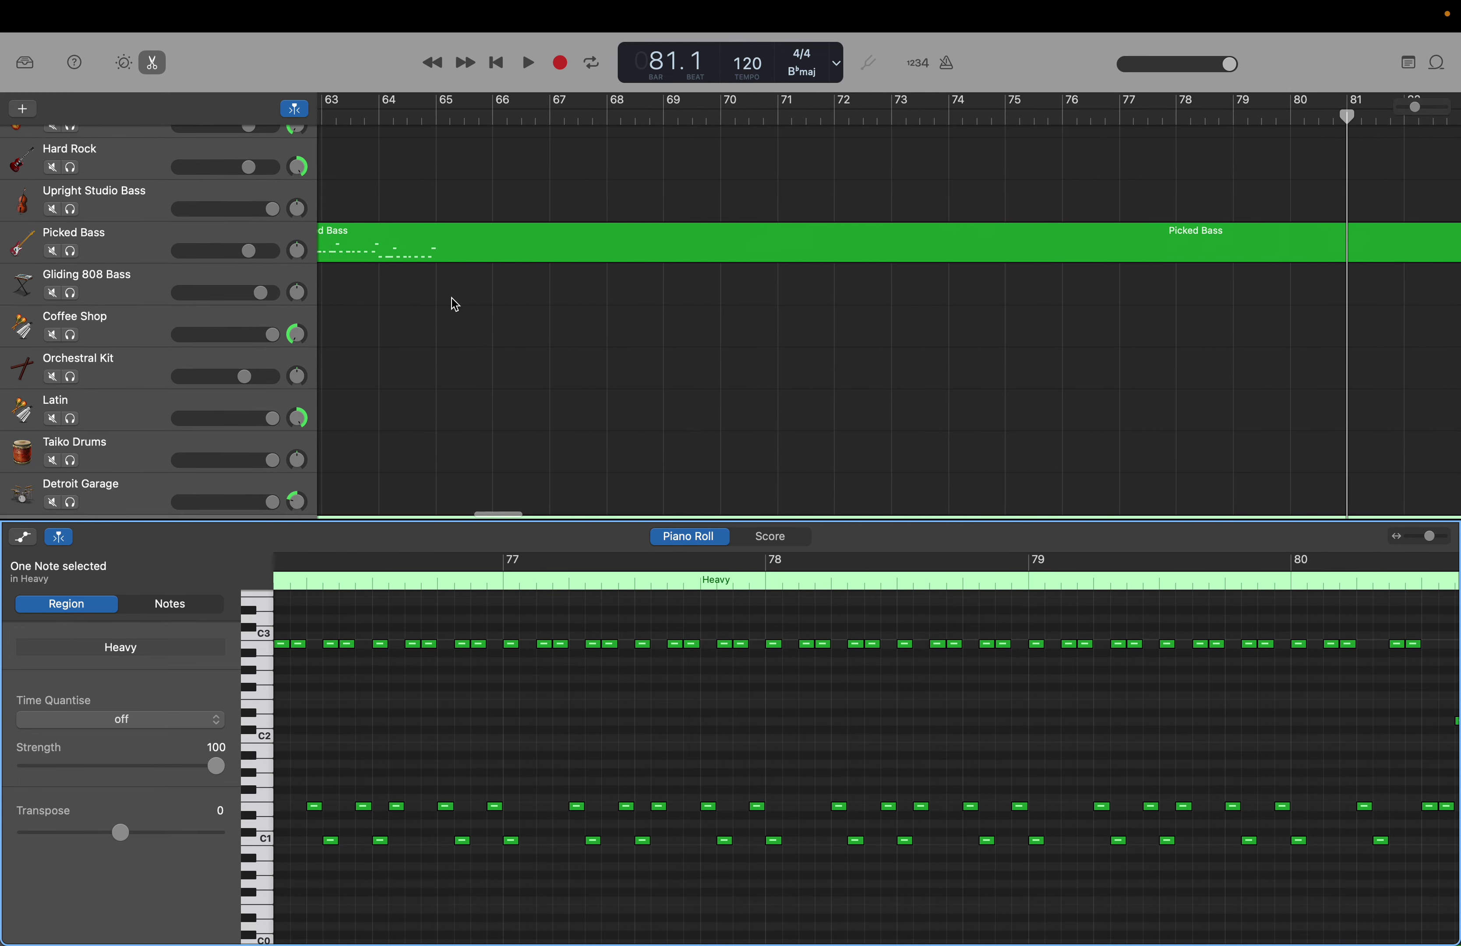
double_click(668, 67)
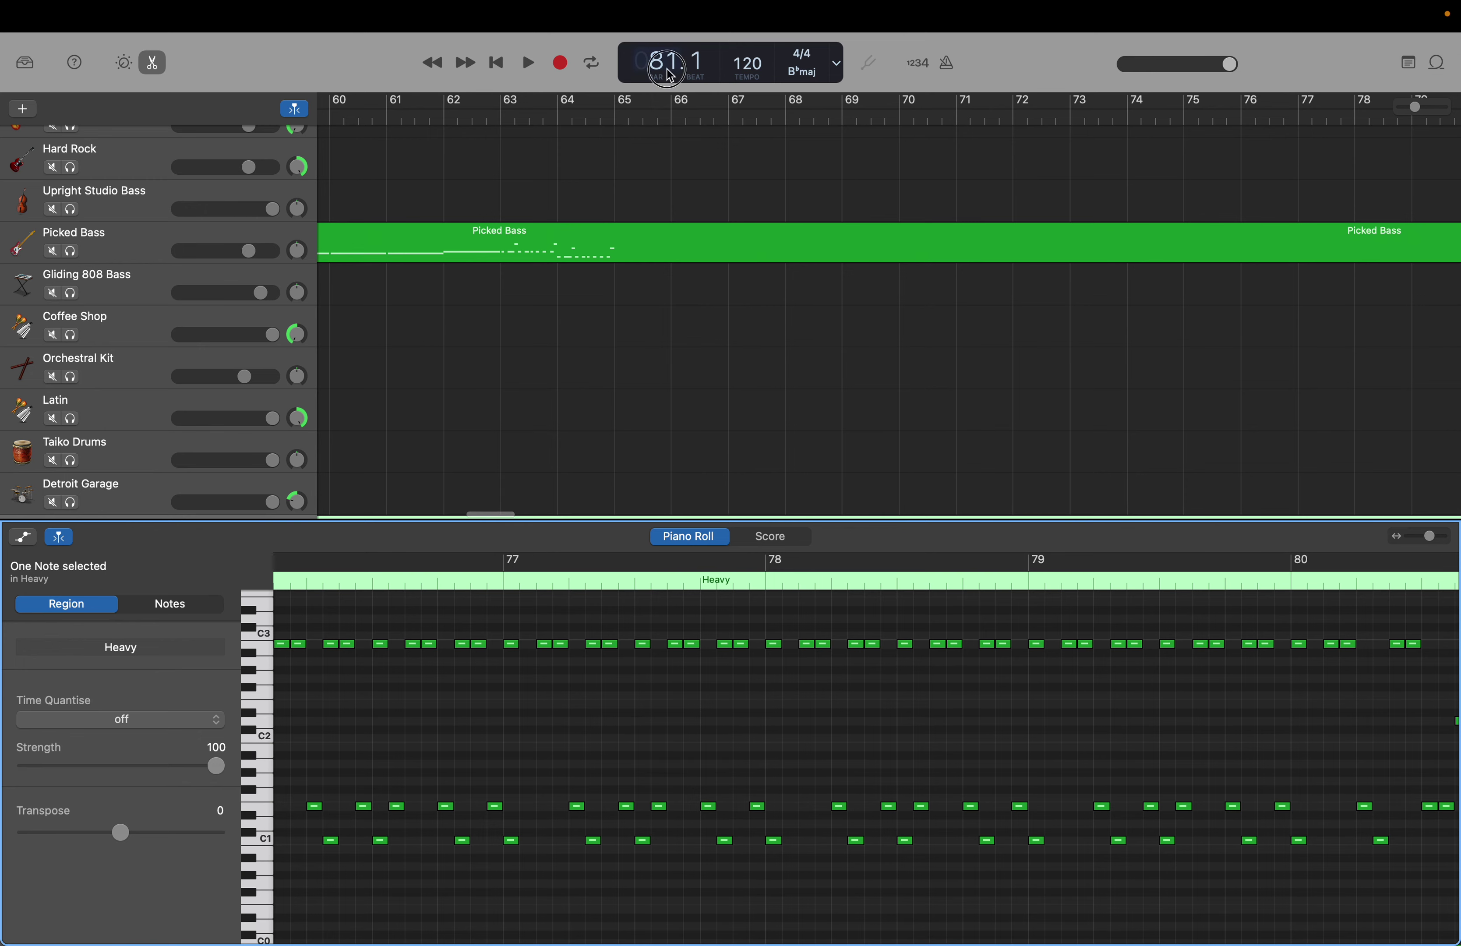
text(65)
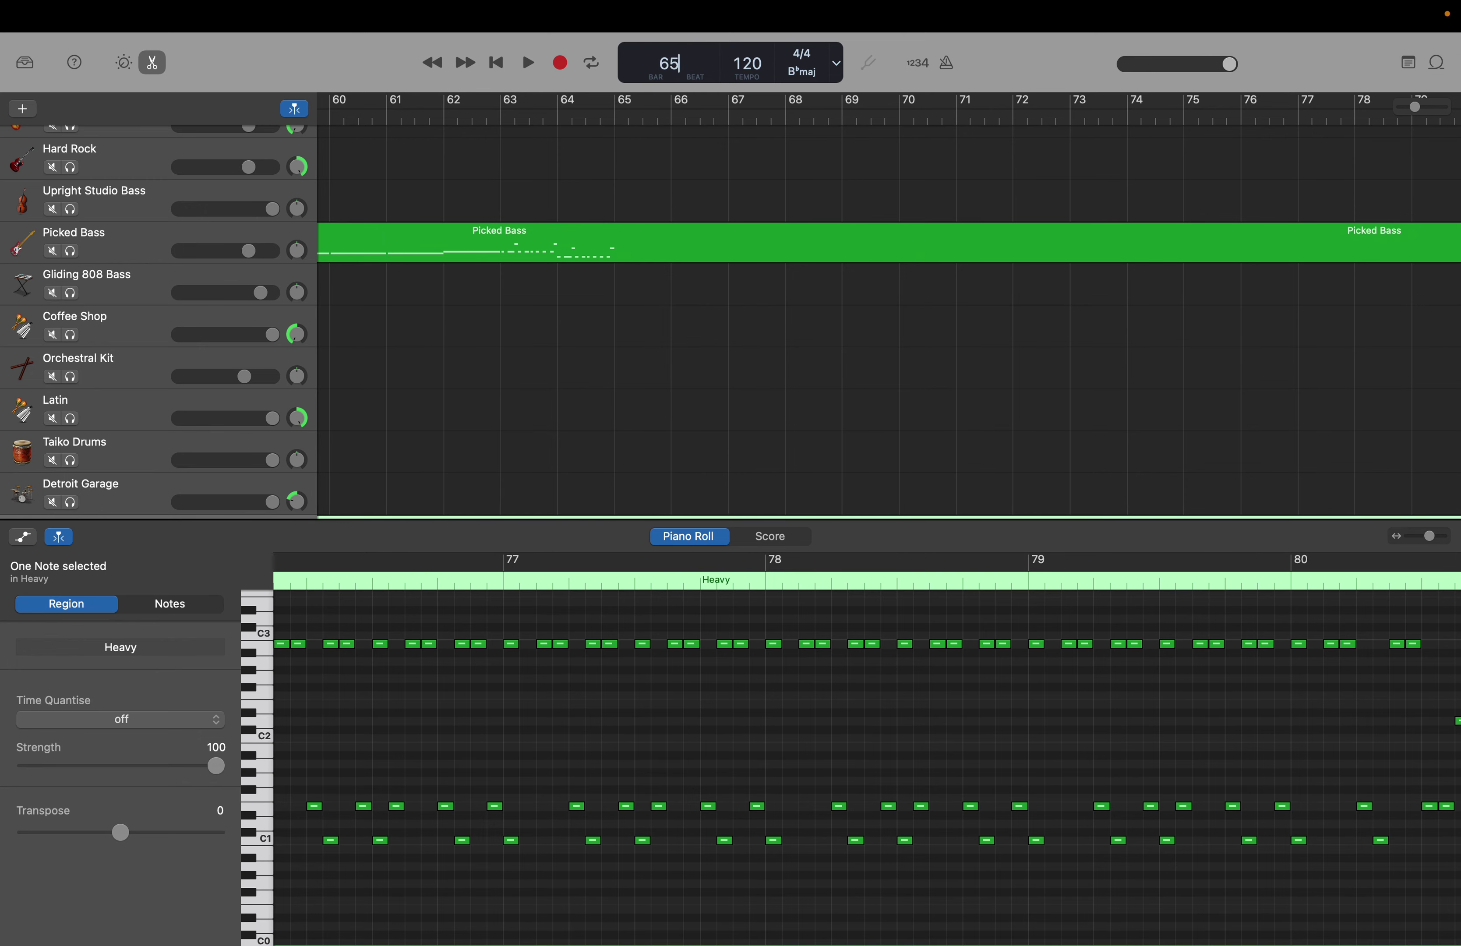
key(Return)
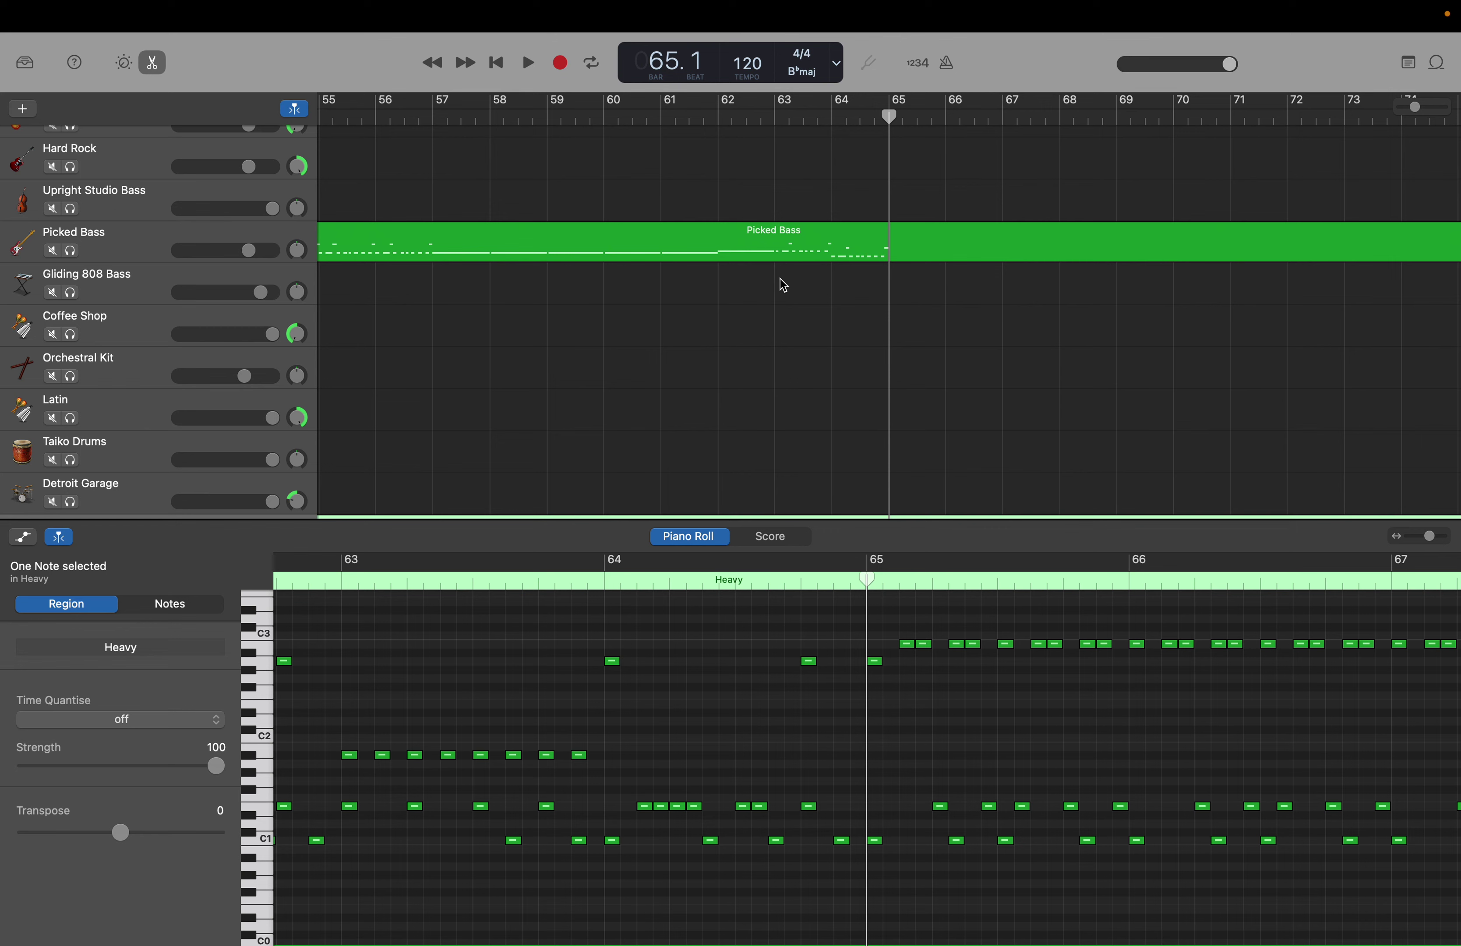
mouse_move(840, 3)
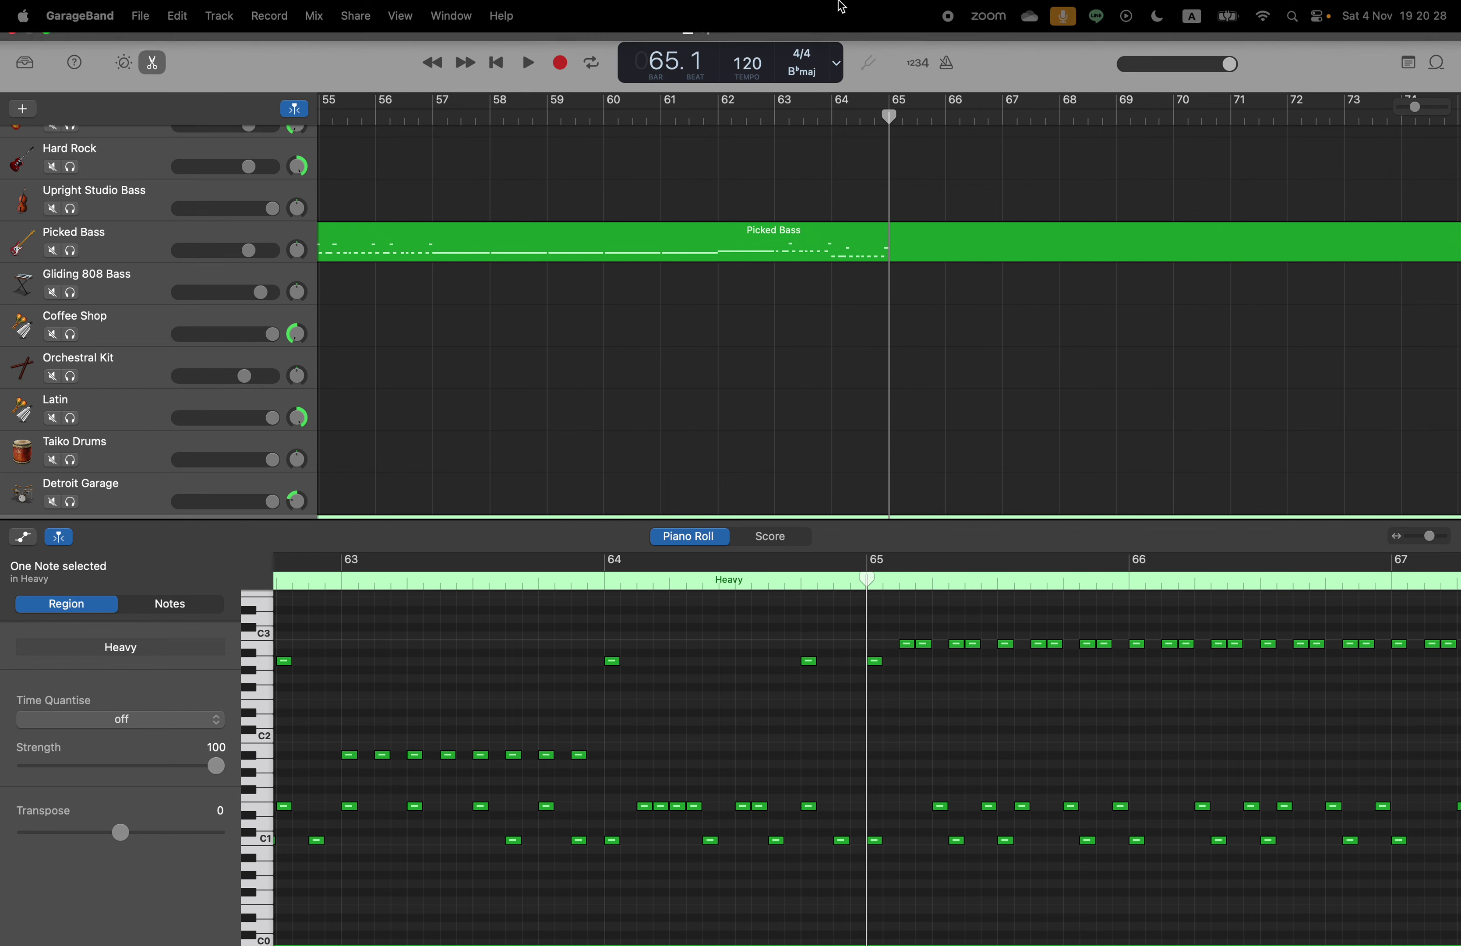